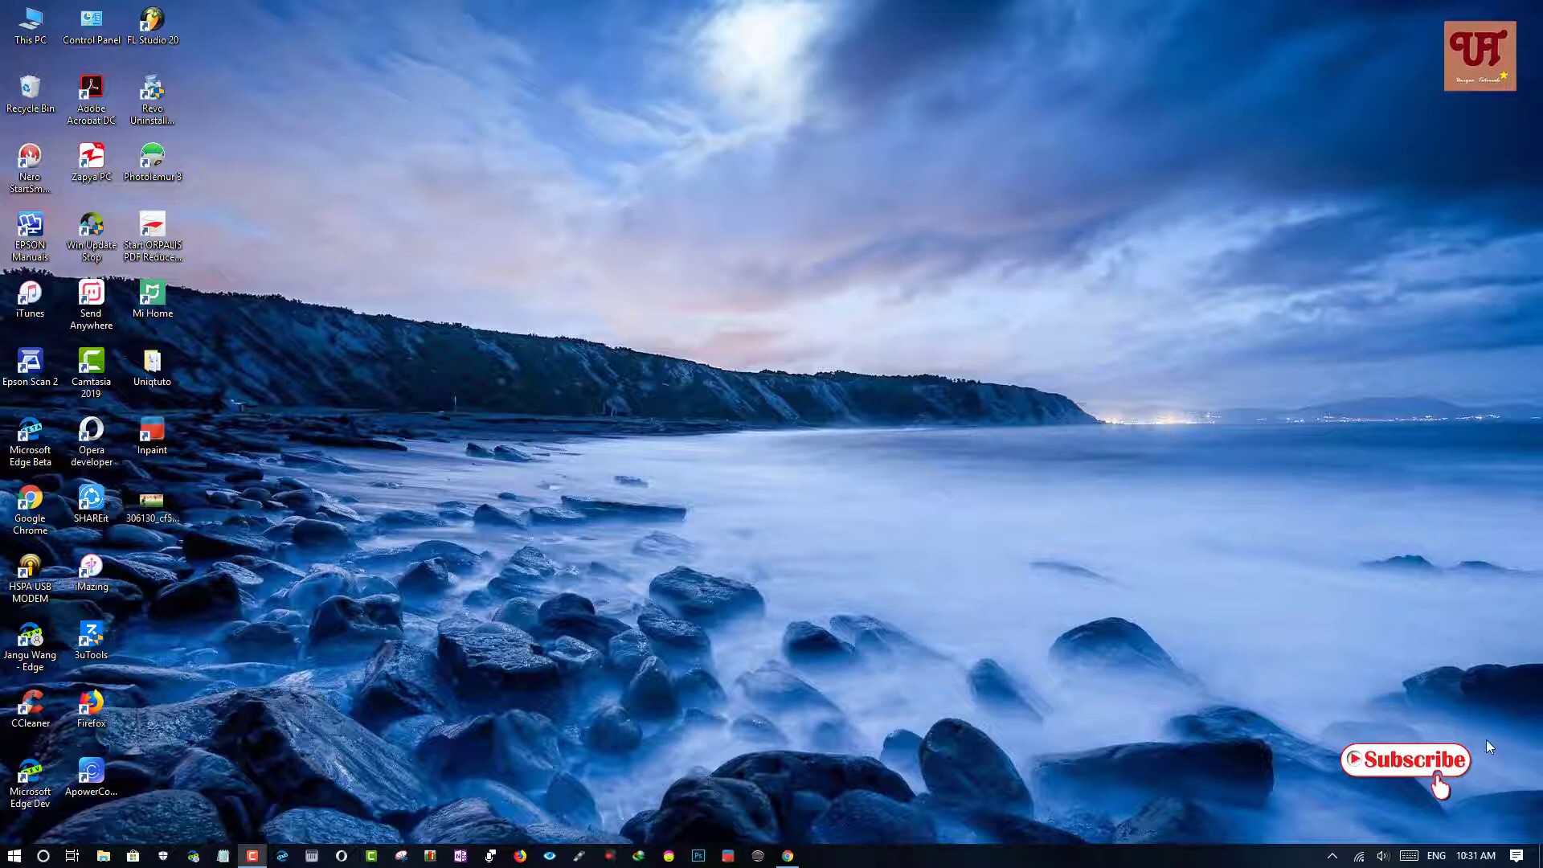
Step: Restore the Chrome window showing the Inpaint homepage at theinpaint.com
{"action": "left_click", "coordinate": [789, 857]}
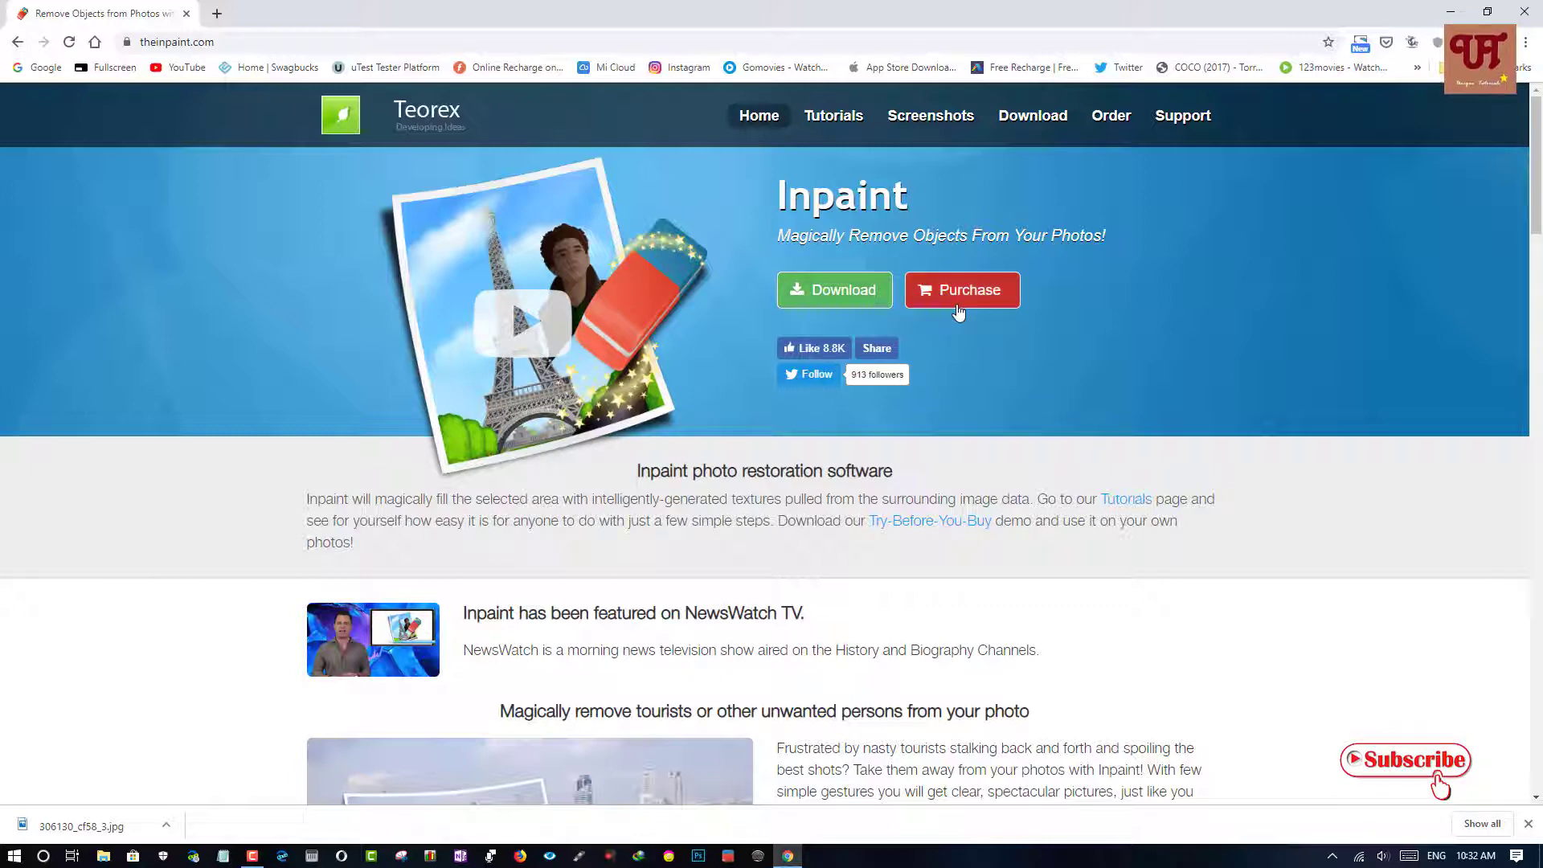
Step: Download the Windows version of Inpaint from its download page, then minimize Chrome
{"action": "left_click", "coordinate": [849, 309]}
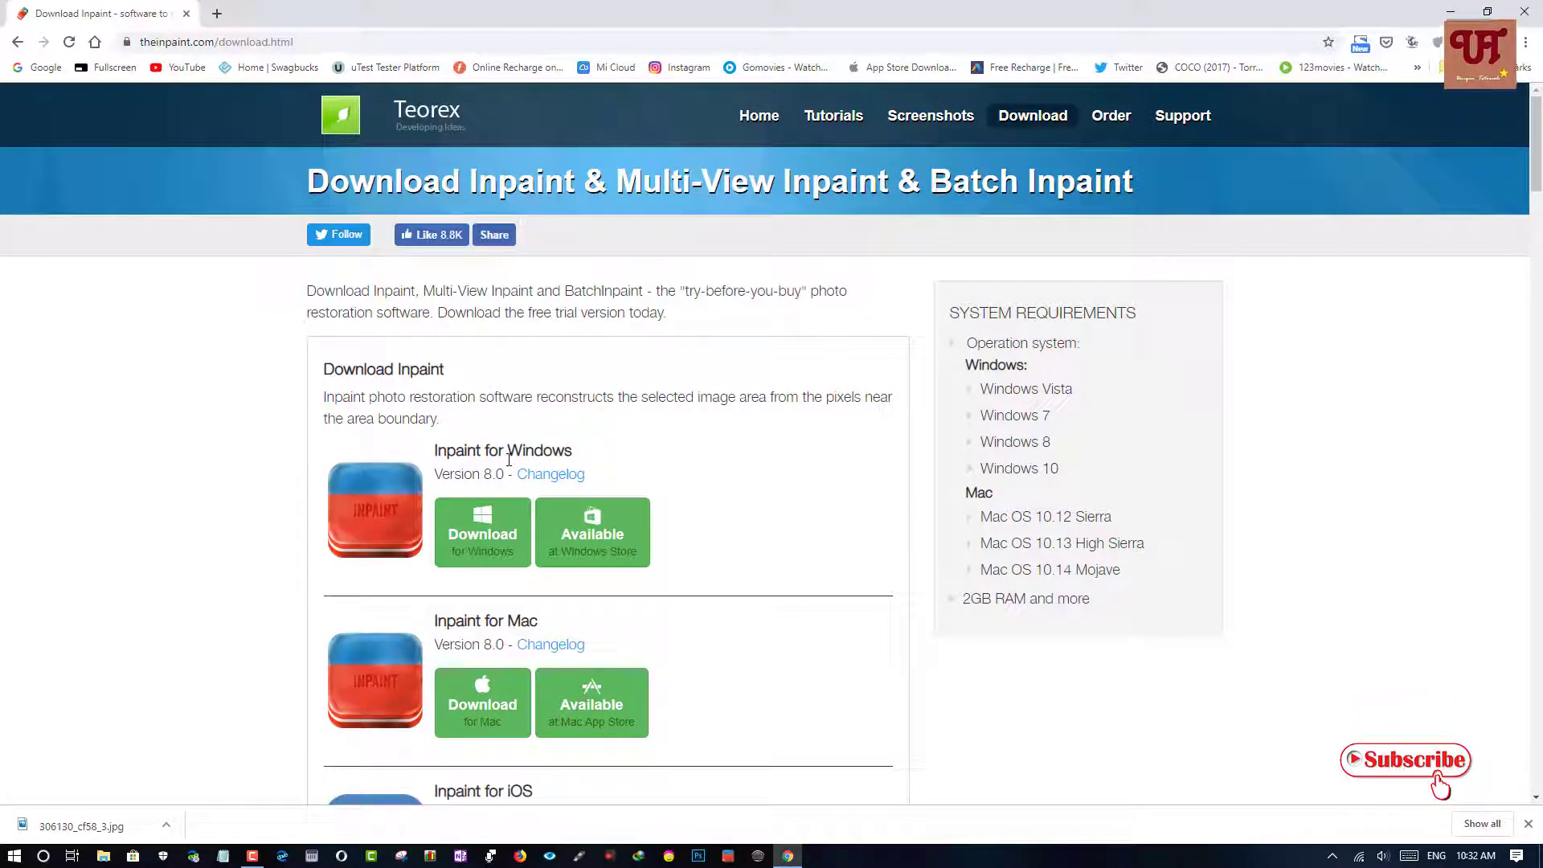
{"action": "scroll", "coordinate": [509, 459], "scroll_direction": "down", "scroll_amount": 3}
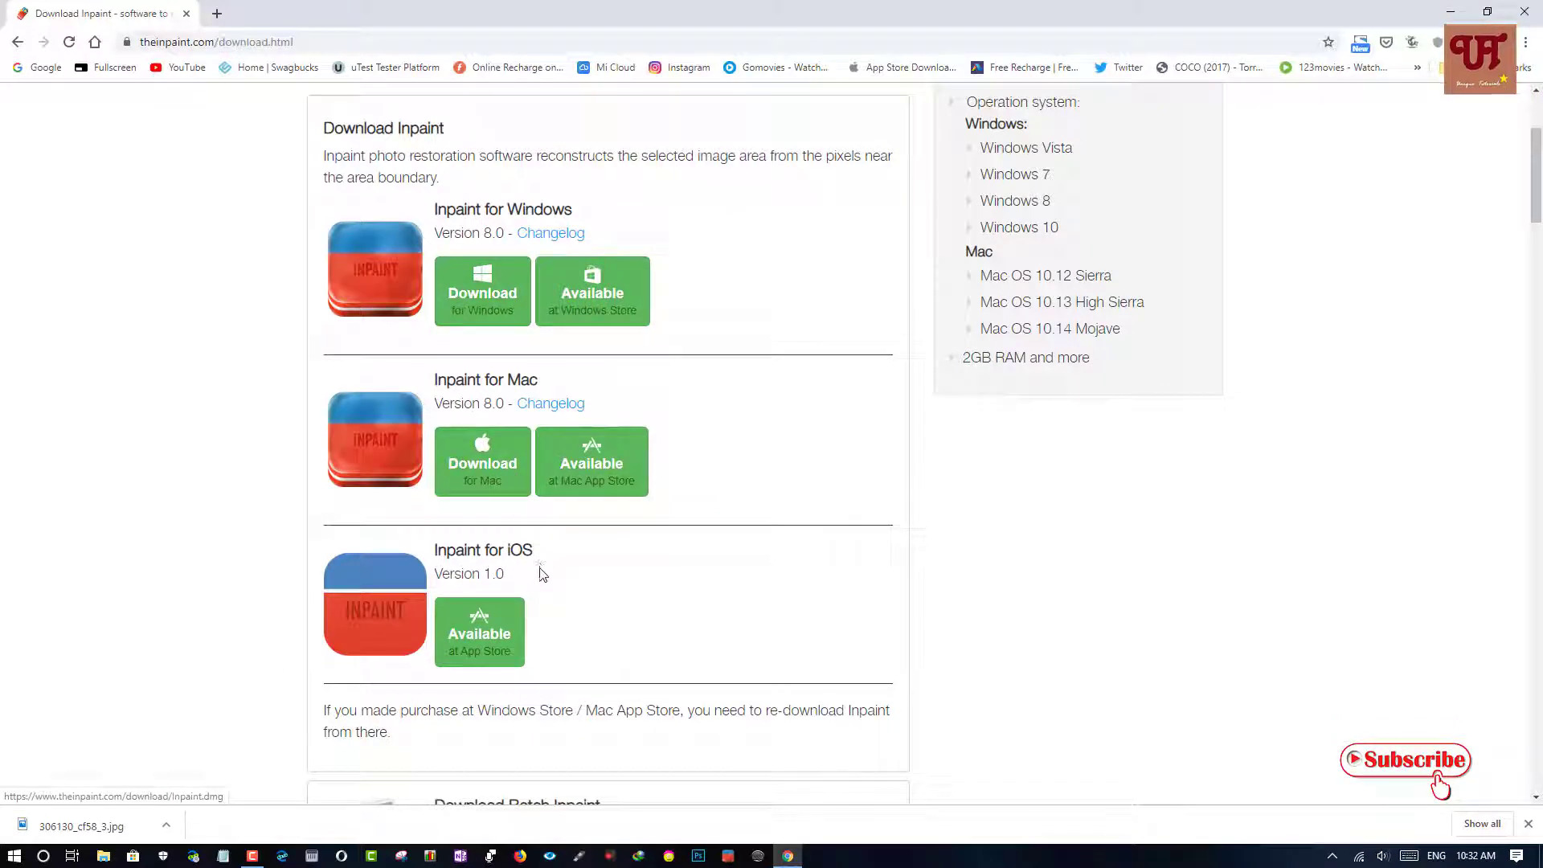
{"action": "scroll", "coordinate": [561, 605], "scroll_direction": "up", "scroll_amount": 1}
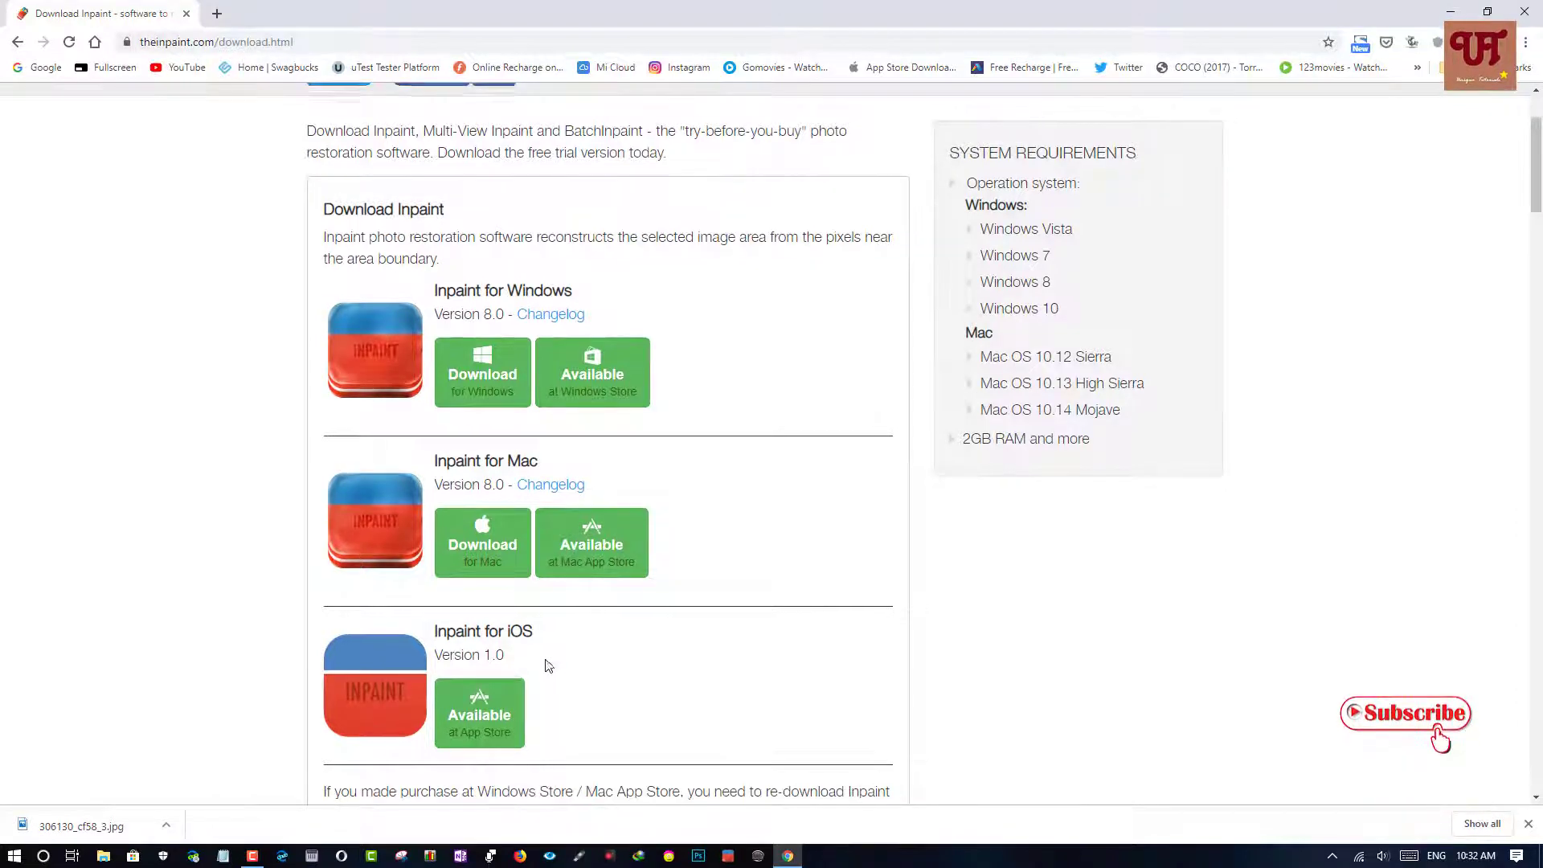
{"action": "scroll", "coordinate": [547, 666], "scroll_direction": "up", "scroll_amount": 2}
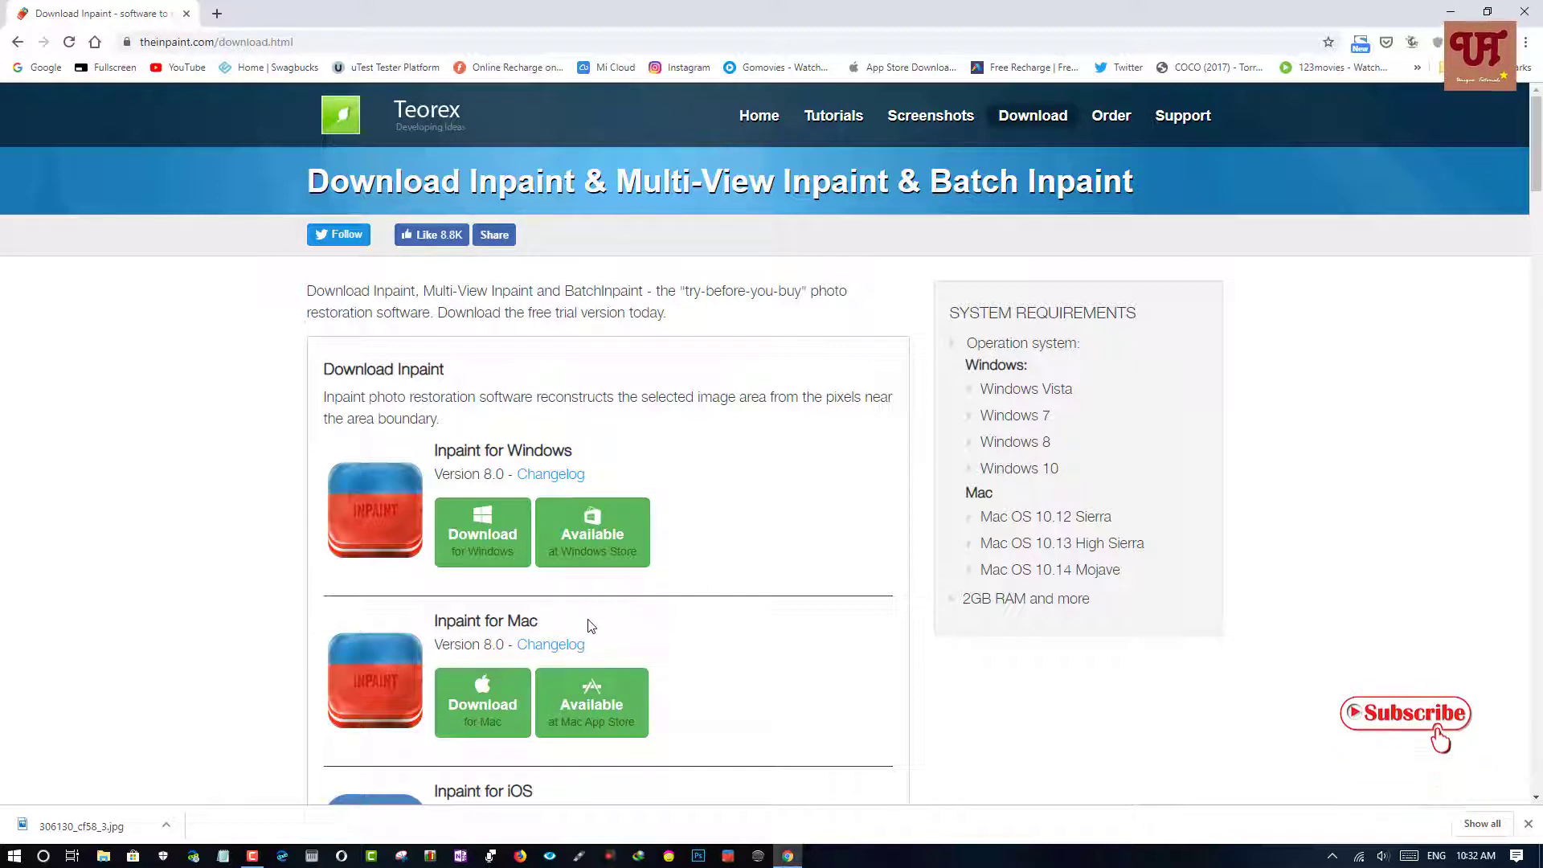
{"action": "left_click", "coordinate": [508, 547]}
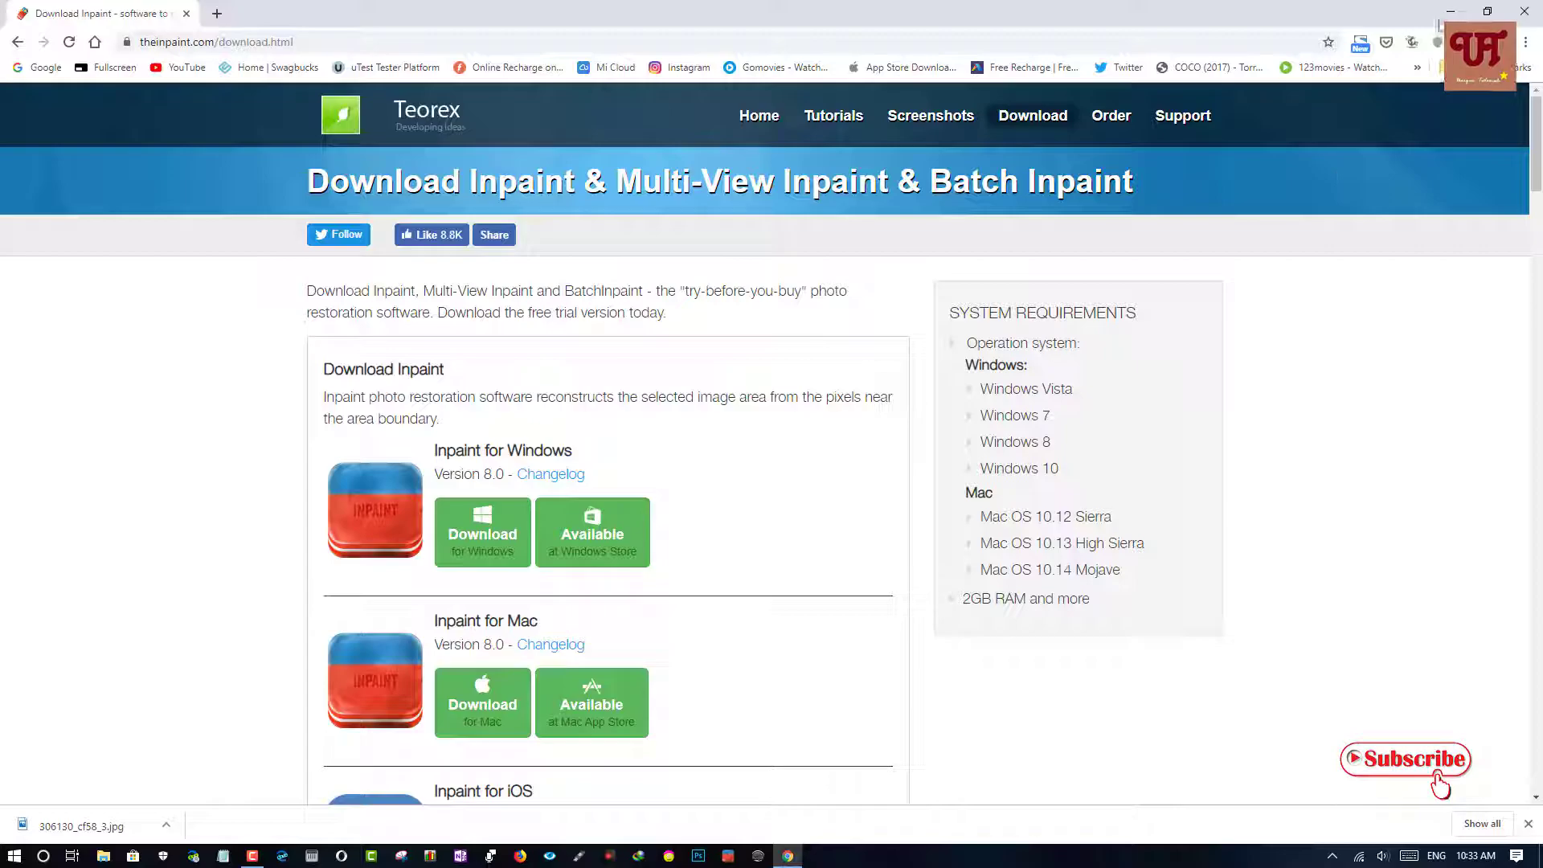
{"action": "left_click", "coordinate": [1449, 12]}
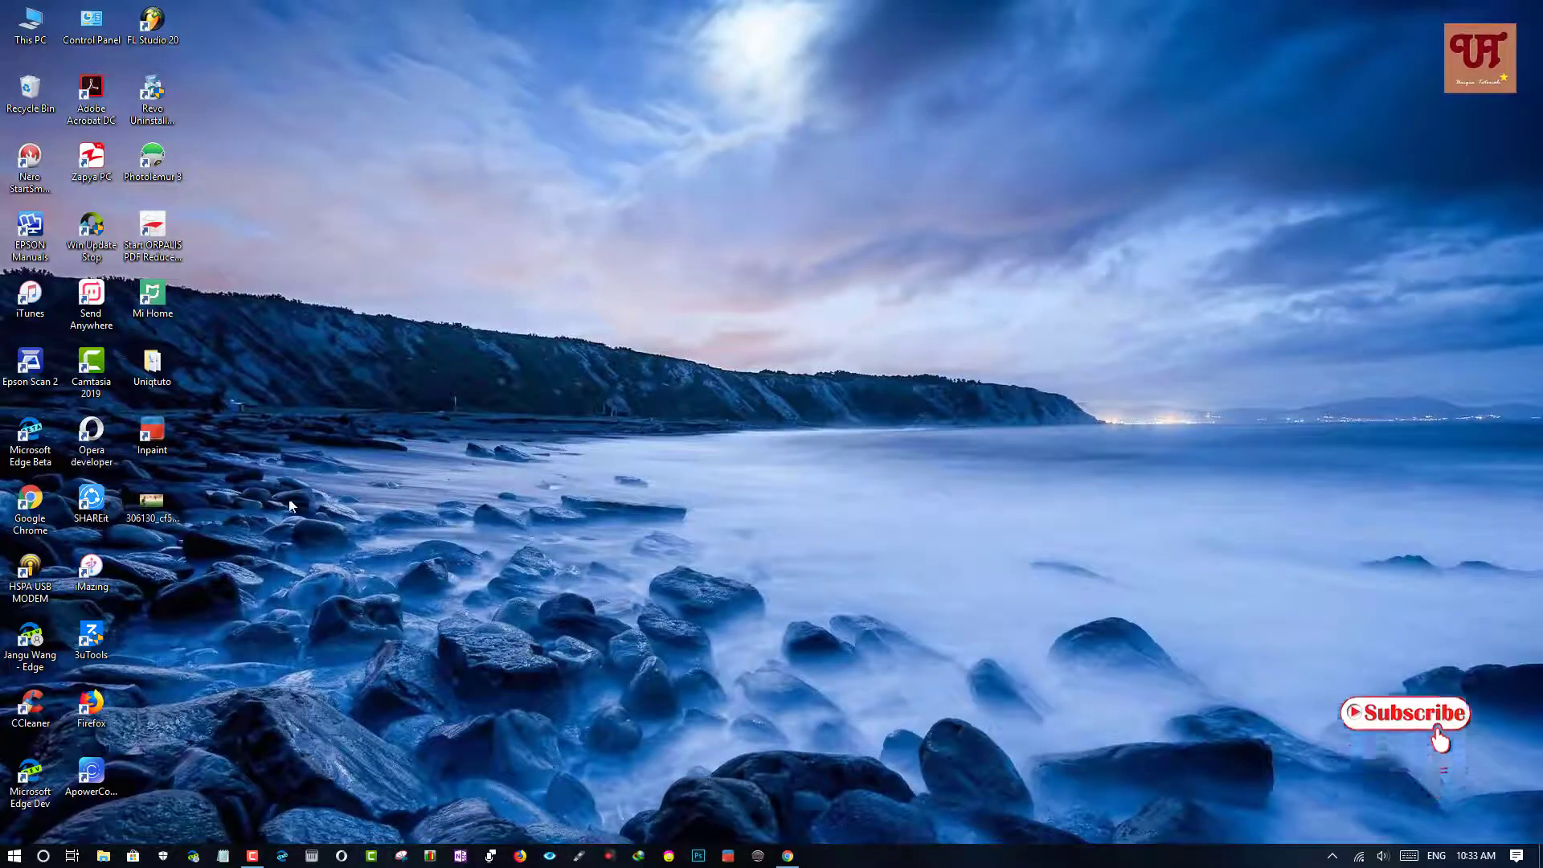
Step: Launch Inpaint from the desktop and load the photo 306130_cf58_3
{"action": "double_click", "coordinate": [160, 443]}
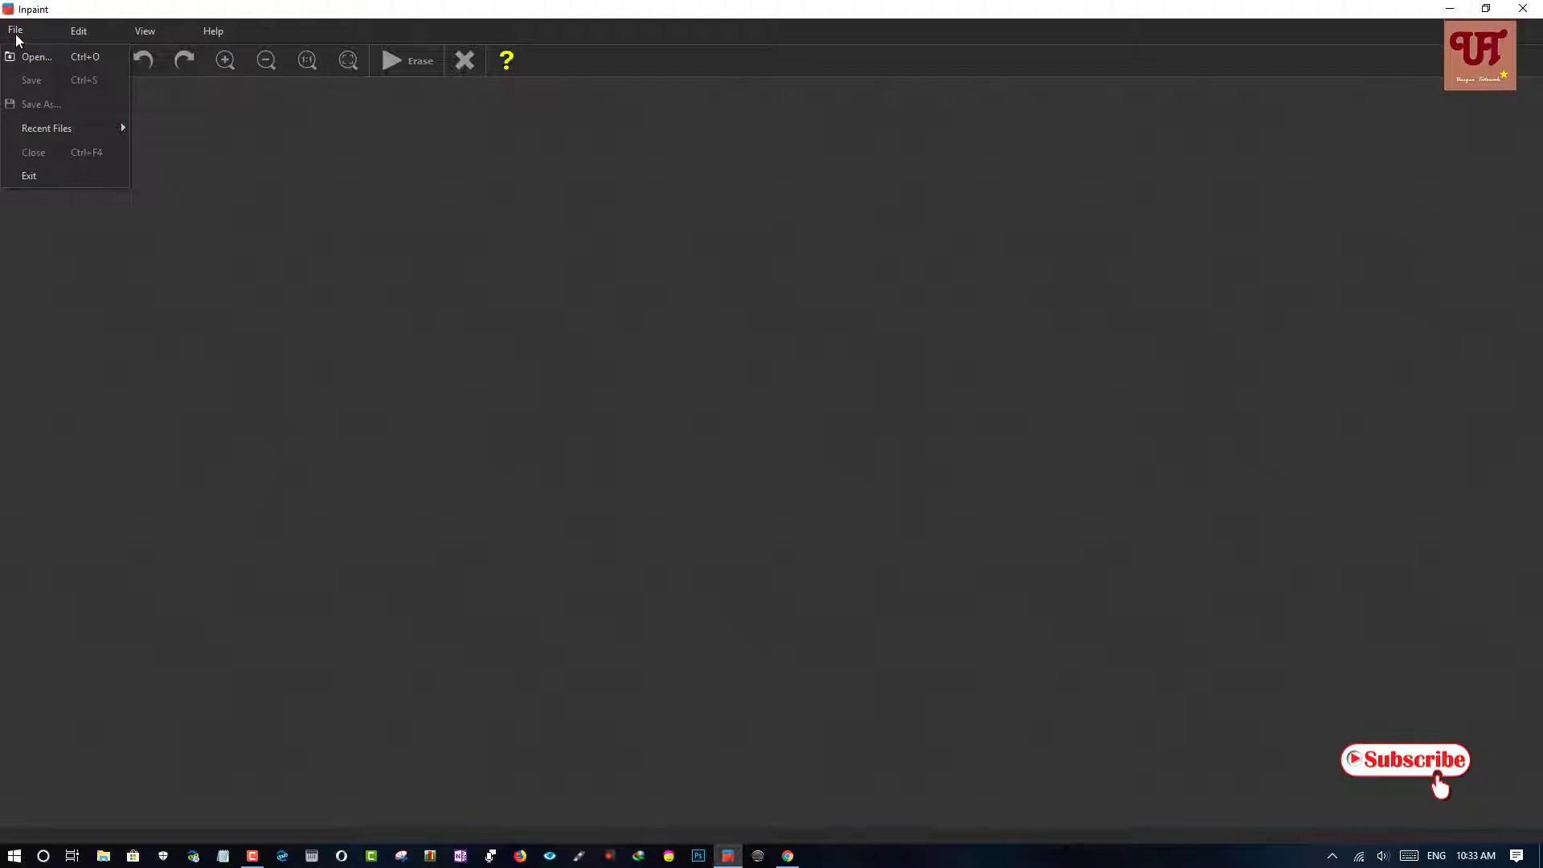
{"action": "left_click", "coordinate": [23, 59]}
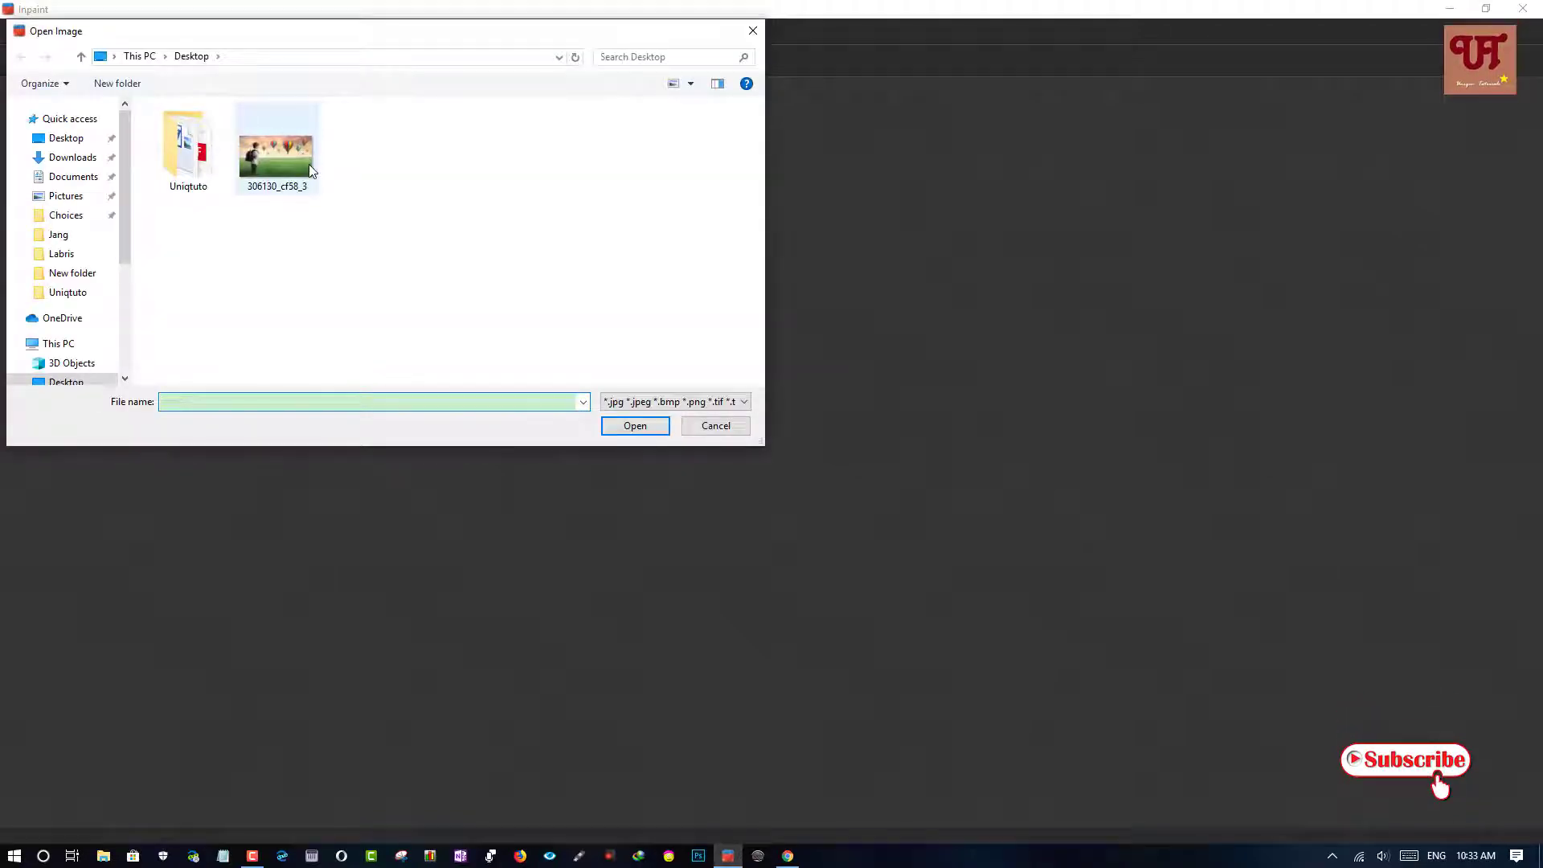
{"action": "mouse_move", "coordinate": [276, 155]}
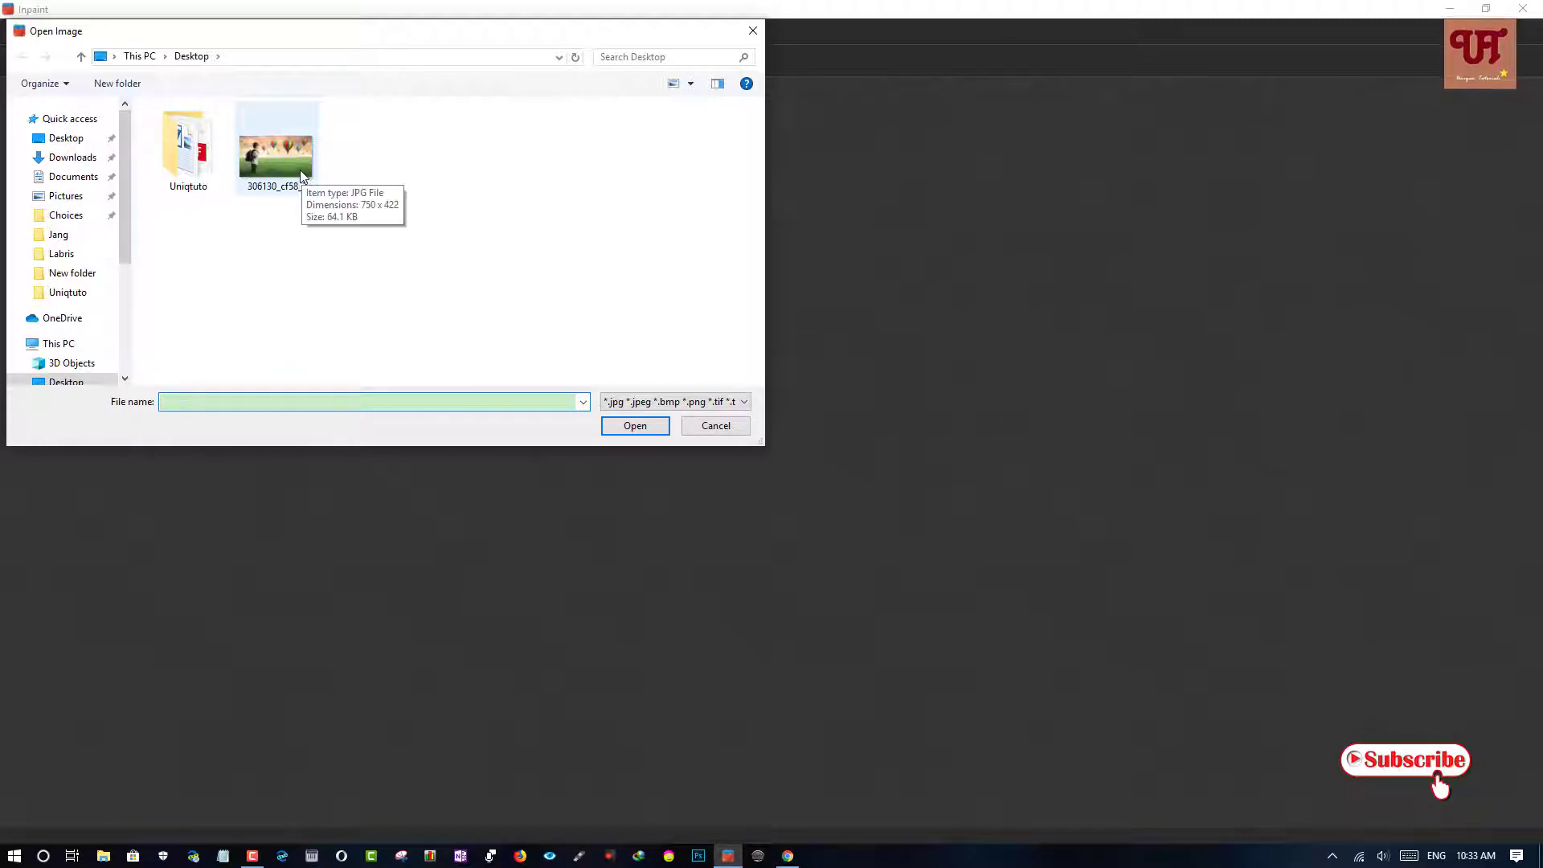
{"action": "left_click", "coordinate": [302, 175]}
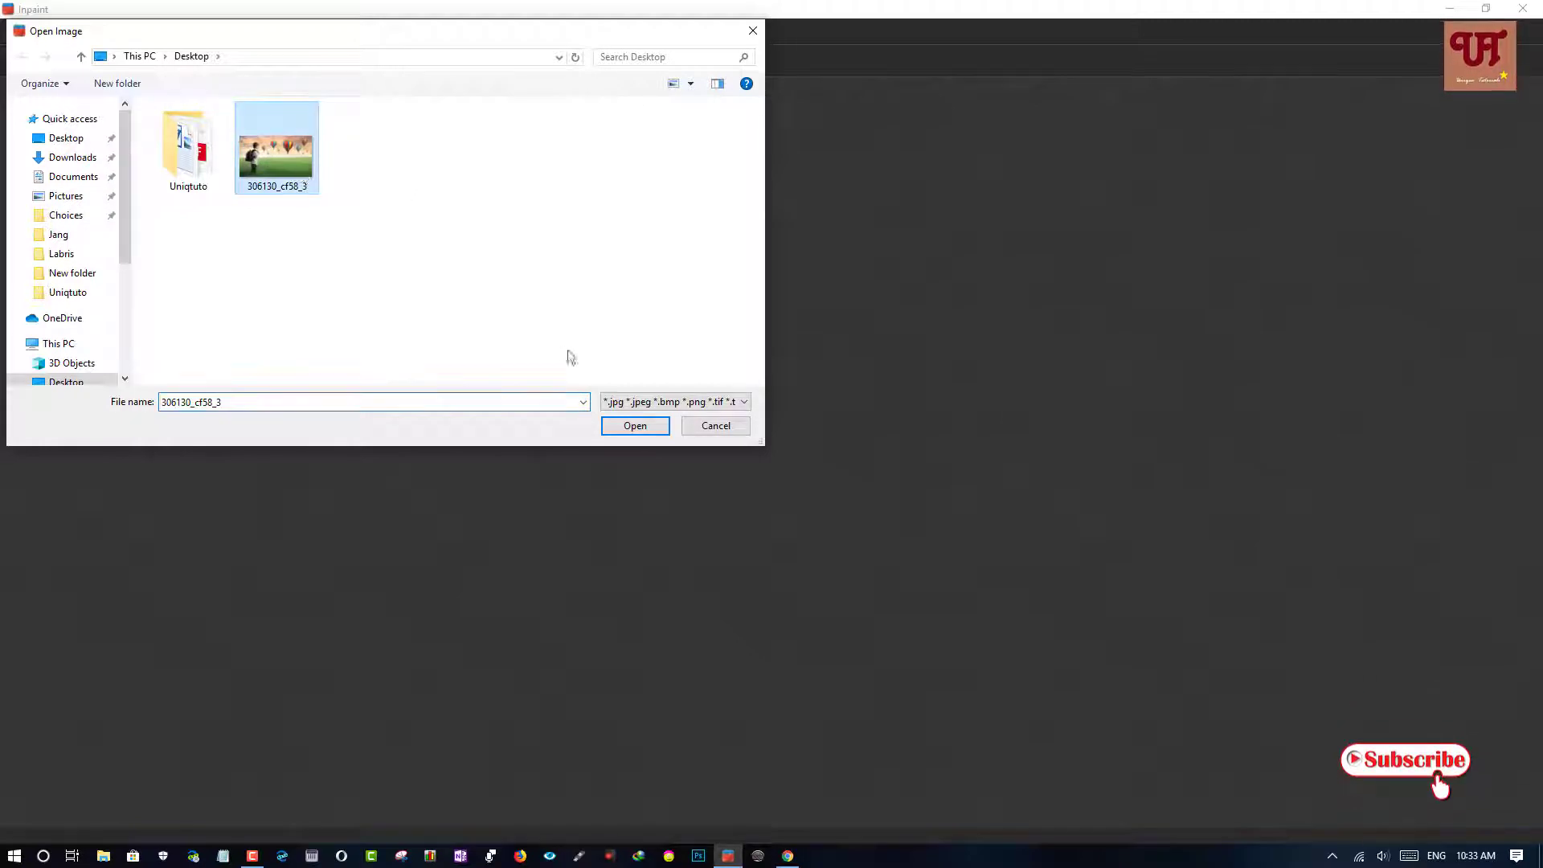
{"action": "left_click", "coordinate": [639, 432]}
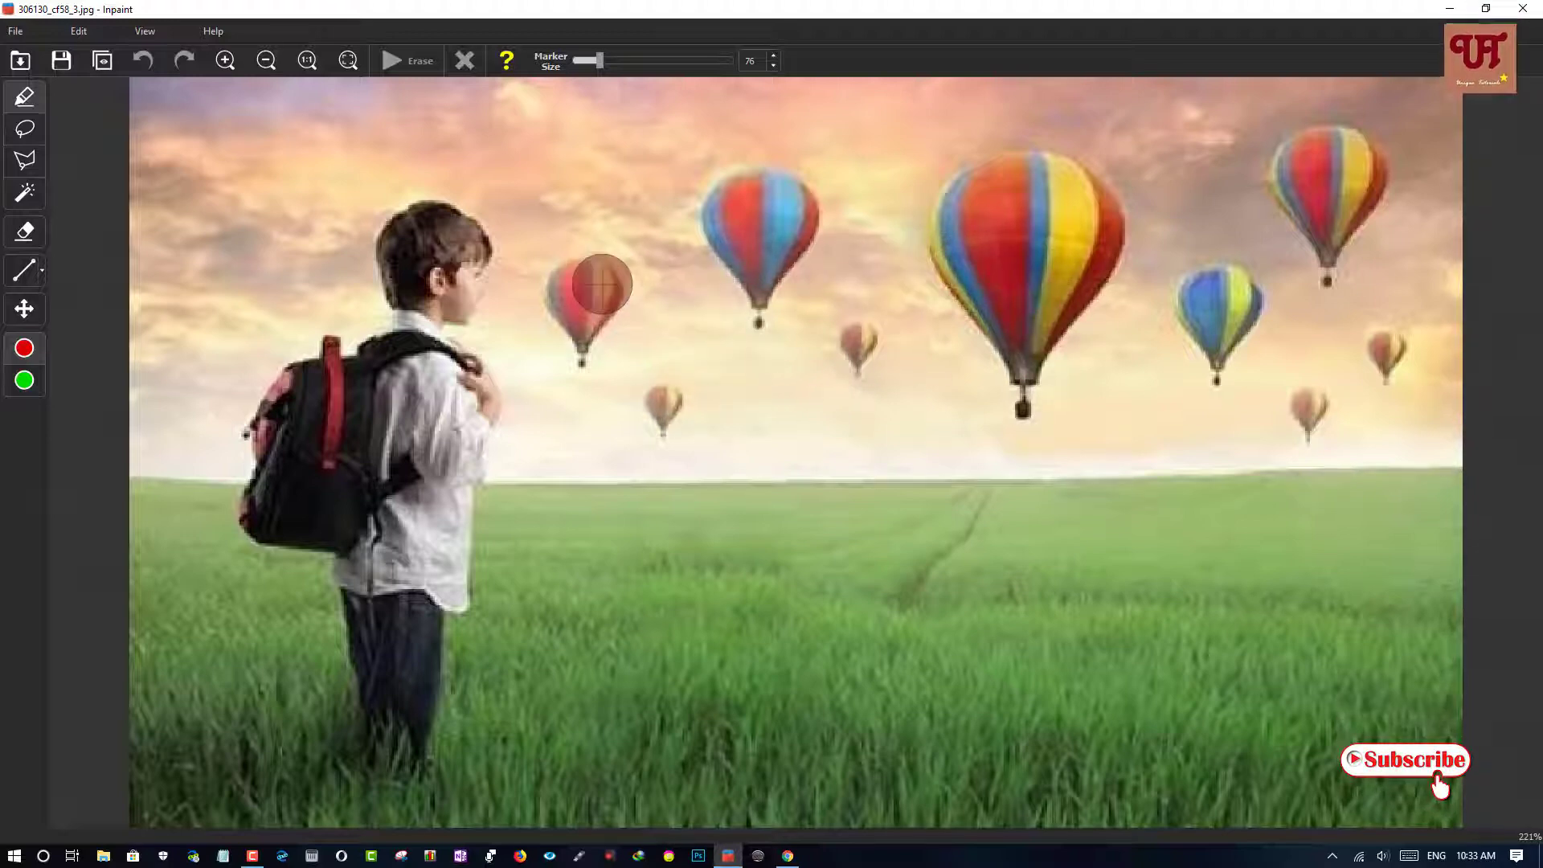
Step: Paint Marker masks over all nine balloons, from beside the boy's head to the far right
{"action": "mouse_move", "coordinate": [592, 283]}
{"action": "left_mouse_down"}
{"action": "mouse_move", "coordinate": [580, 337]}
{"action": "mouse_move", "coordinate": [604, 288]}
{"action": "left_mouse_up"}
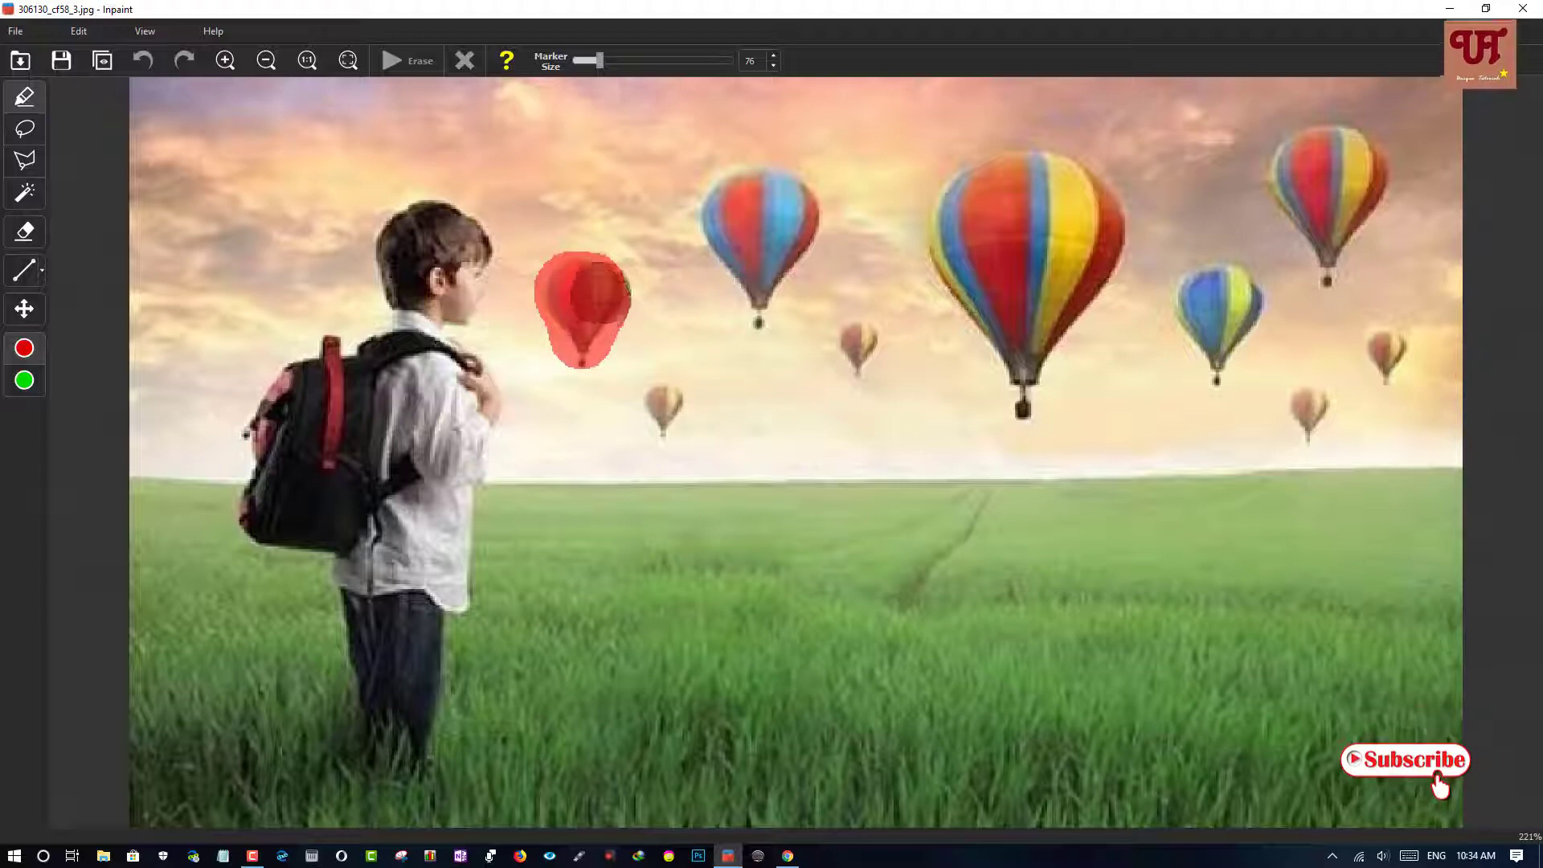
{"action": "mouse_move", "coordinate": [764, 189]}
{"action": "left_mouse_down"}
{"action": "mouse_move", "coordinate": [754, 303]}
{"action": "mouse_move", "coordinate": [782, 188]}
{"action": "left_mouse_up"}
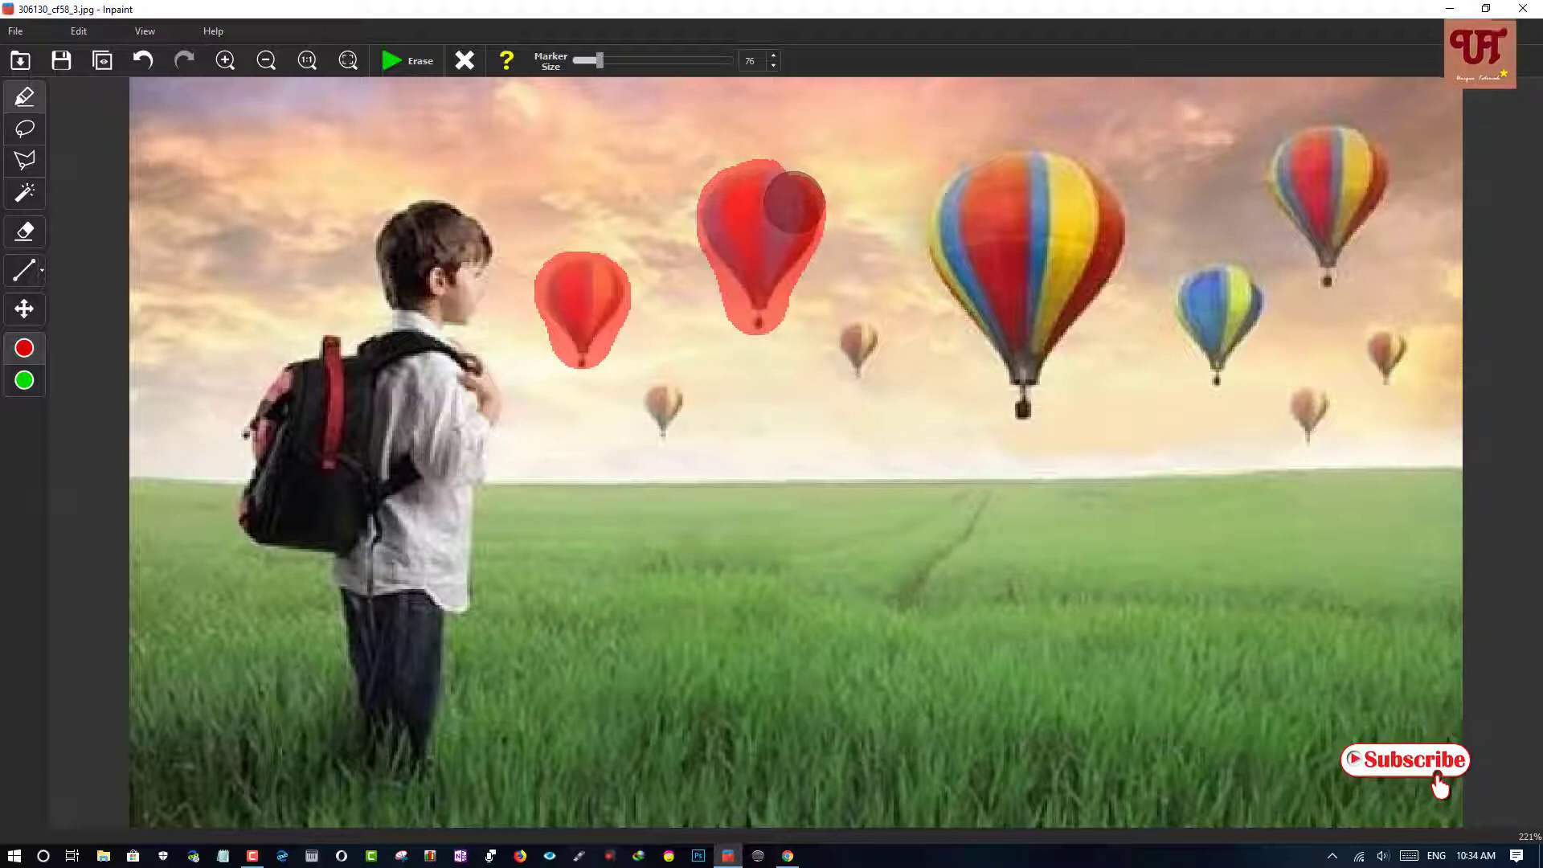
{"action": "left_click_drag", "start_coordinate": [662, 403], "coordinate": [667, 414]}
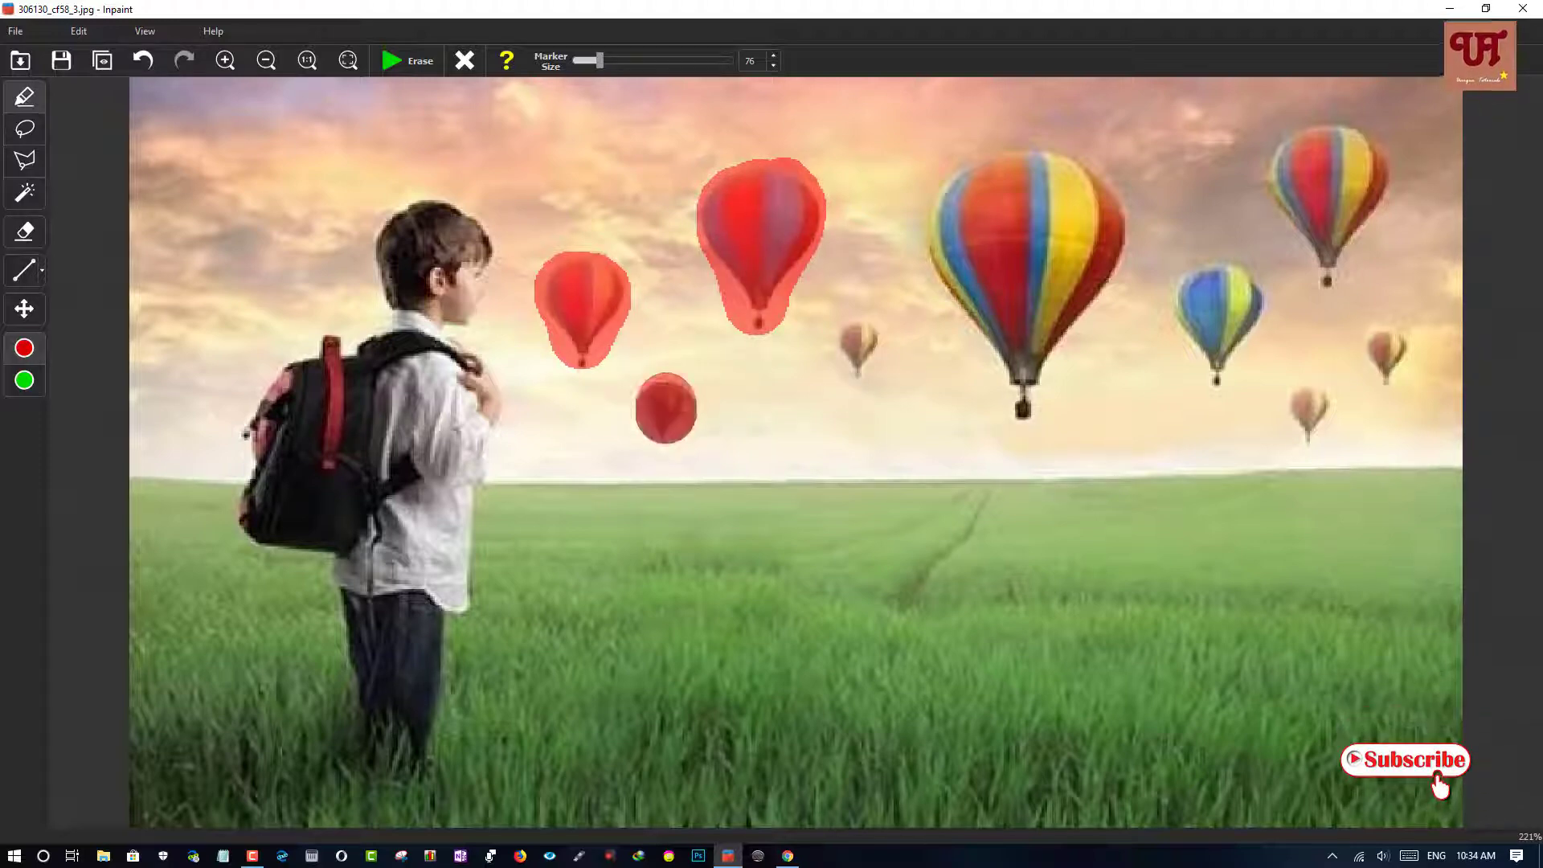
{"action": "left_click_drag", "start_coordinate": [854, 345], "coordinate": [856, 356]}
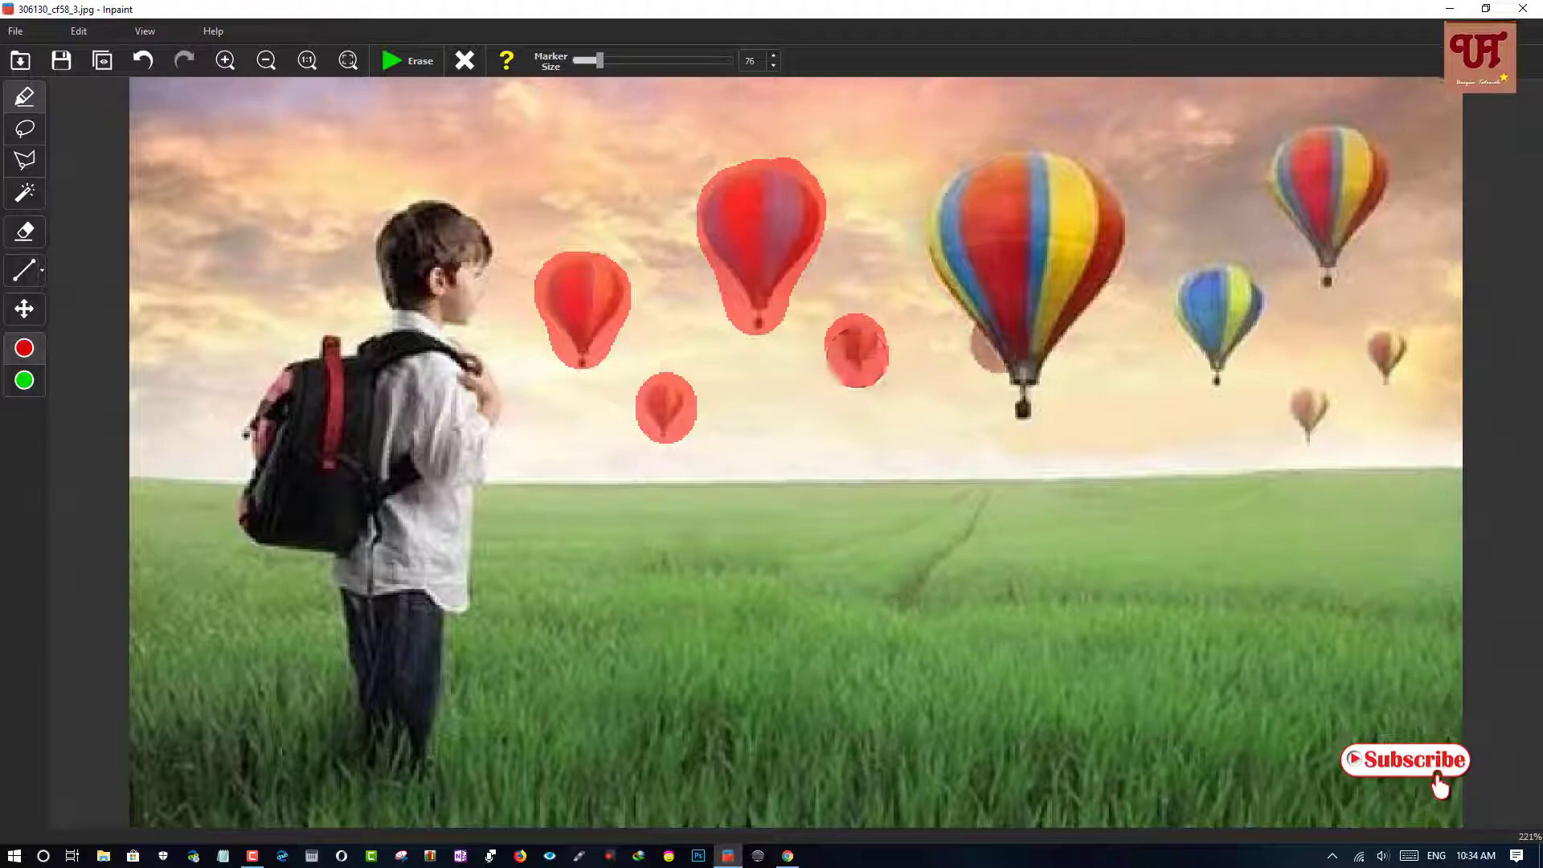
{"action": "mouse_move", "coordinate": [1099, 193]}
{"action": "left_mouse_down"}
{"action": "mouse_move", "coordinate": [956, 255]}
{"action": "mouse_move", "coordinate": [1065, 297]}
{"action": "mouse_move", "coordinate": [1061, 241]}
{"action": "left_mouse_up"}
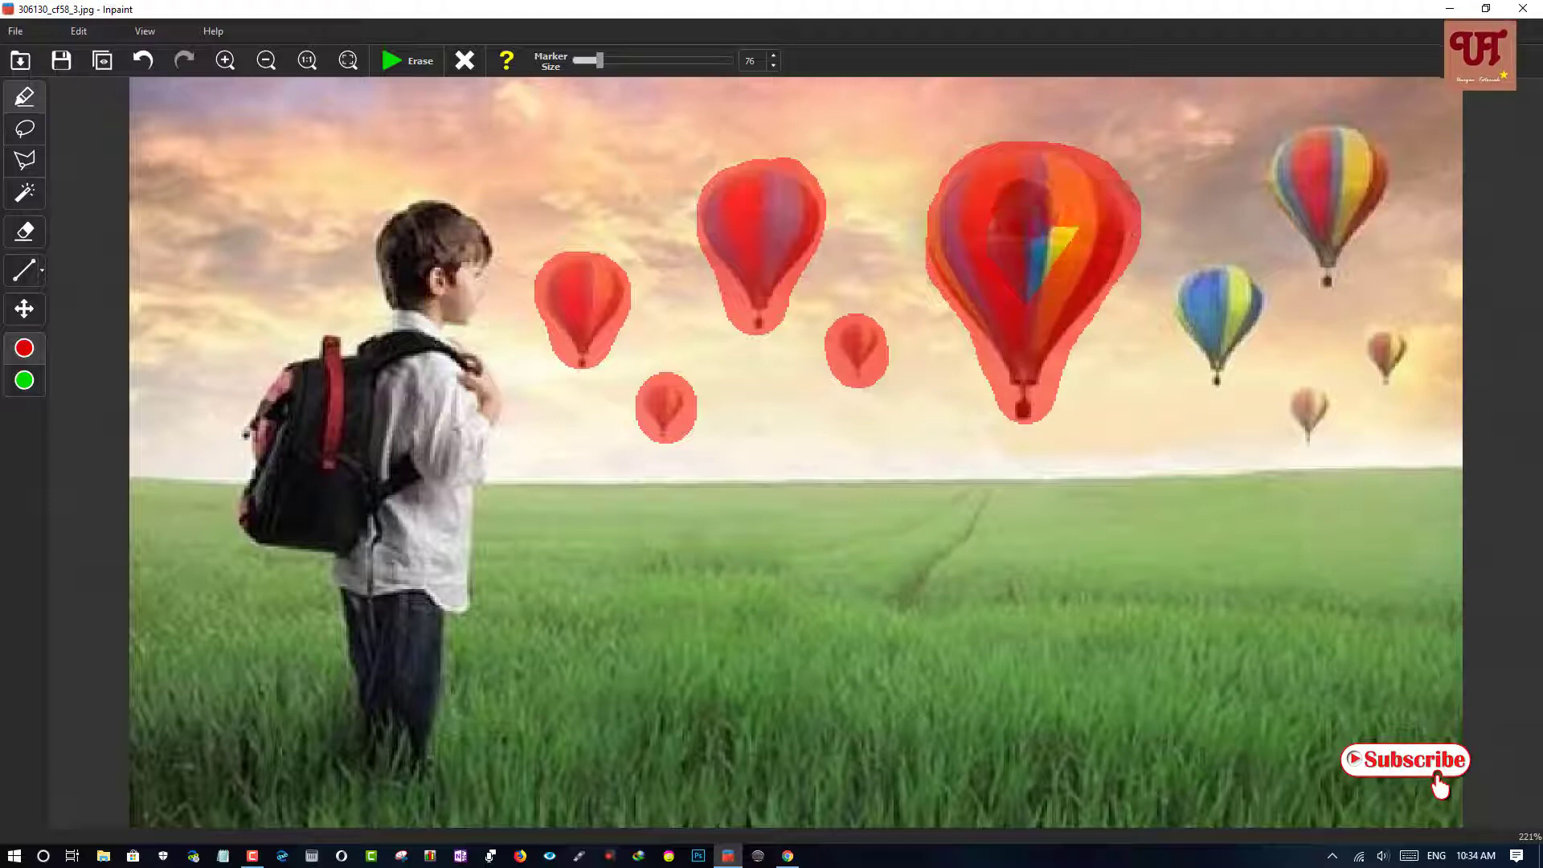
{"action": "mouse_move", "coordinate": [1191, 289]}
{"action": "left_mouse_down"}
{"action": "mouse_move", "coordinate": [1217, 354]}
{"action": "mouse_move", "coordinate": [1242, 273]}
{"action": "left_mouse_up"}
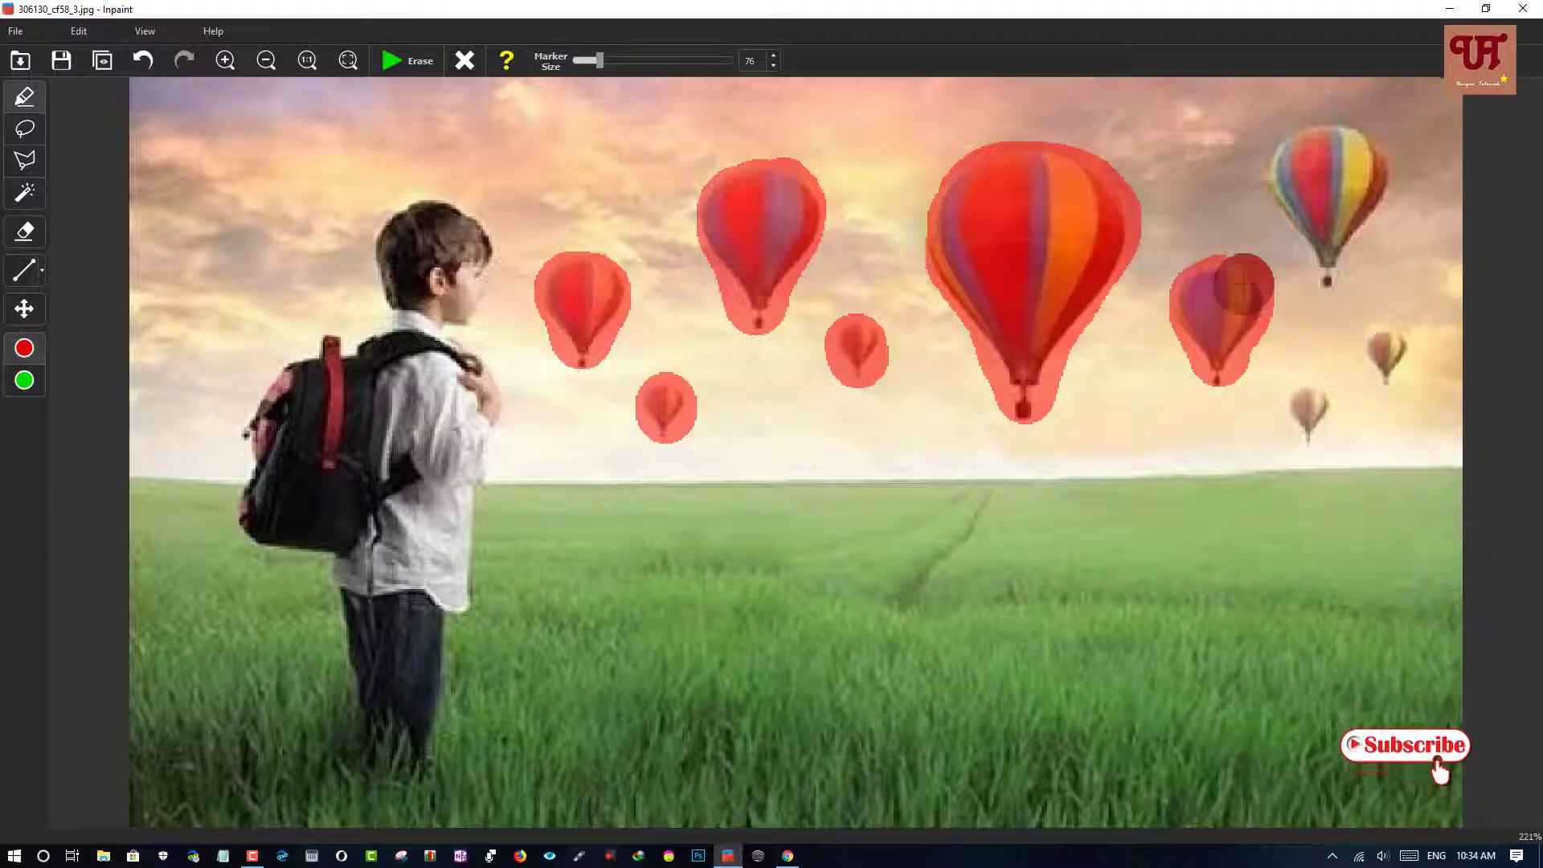
{"action": "mouse_move", "coordinate": [1366, 158]}
{"action": "left_mouse_down"}
{"action": "mouse_move", "coordinate": [1310, 164]}
{"action": "mouse_move", "coordinate": [1302, 205]}
{"action": "mouse_move", "coordinate": [1326, 259]}
{"action": "mouse_move", "coordinate": [1361, 176]}
{"action": "left_mouse_up"}
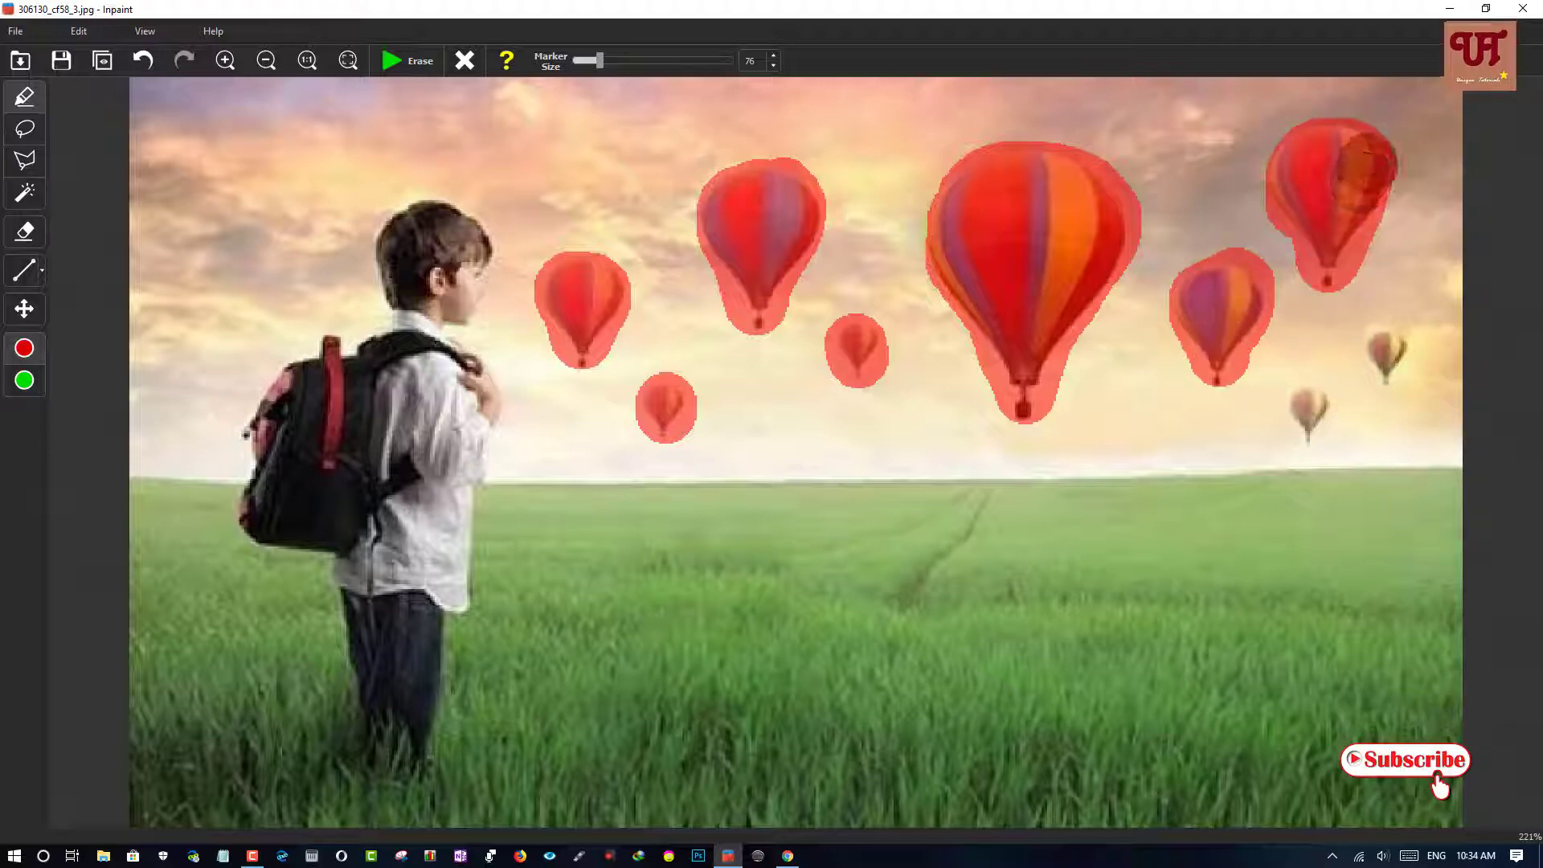
{"action": "left_click", "coordinate": [1310, 410]}
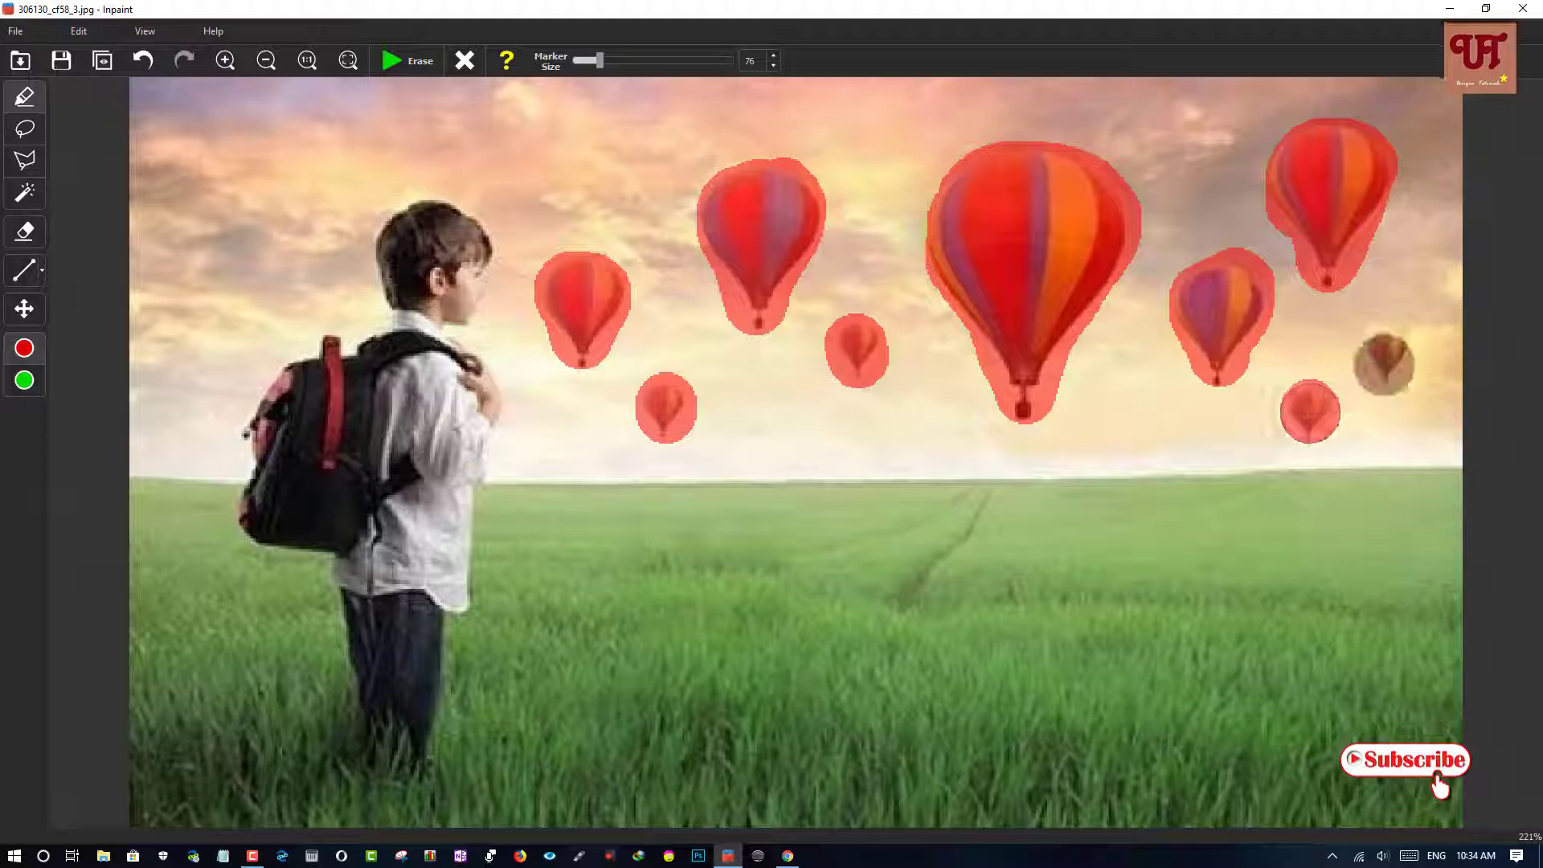
{"action": "left_click", "coordinate": [1388, 354]}
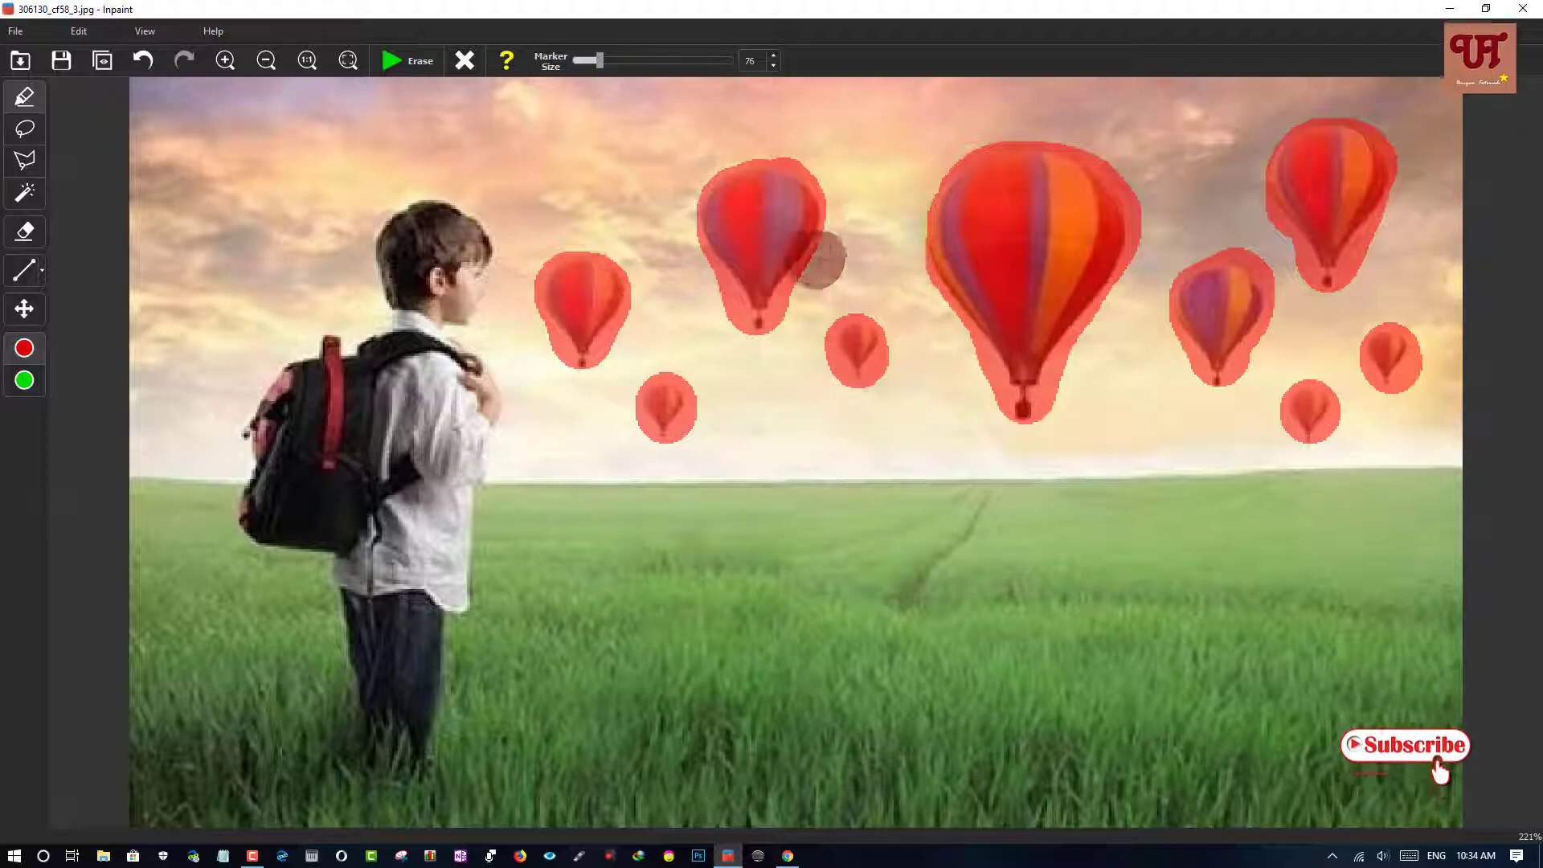
Step: Run Erase to inpaint the masked balloons out of the sky
{"action": "left_click", "coordinate": [404, 70]}
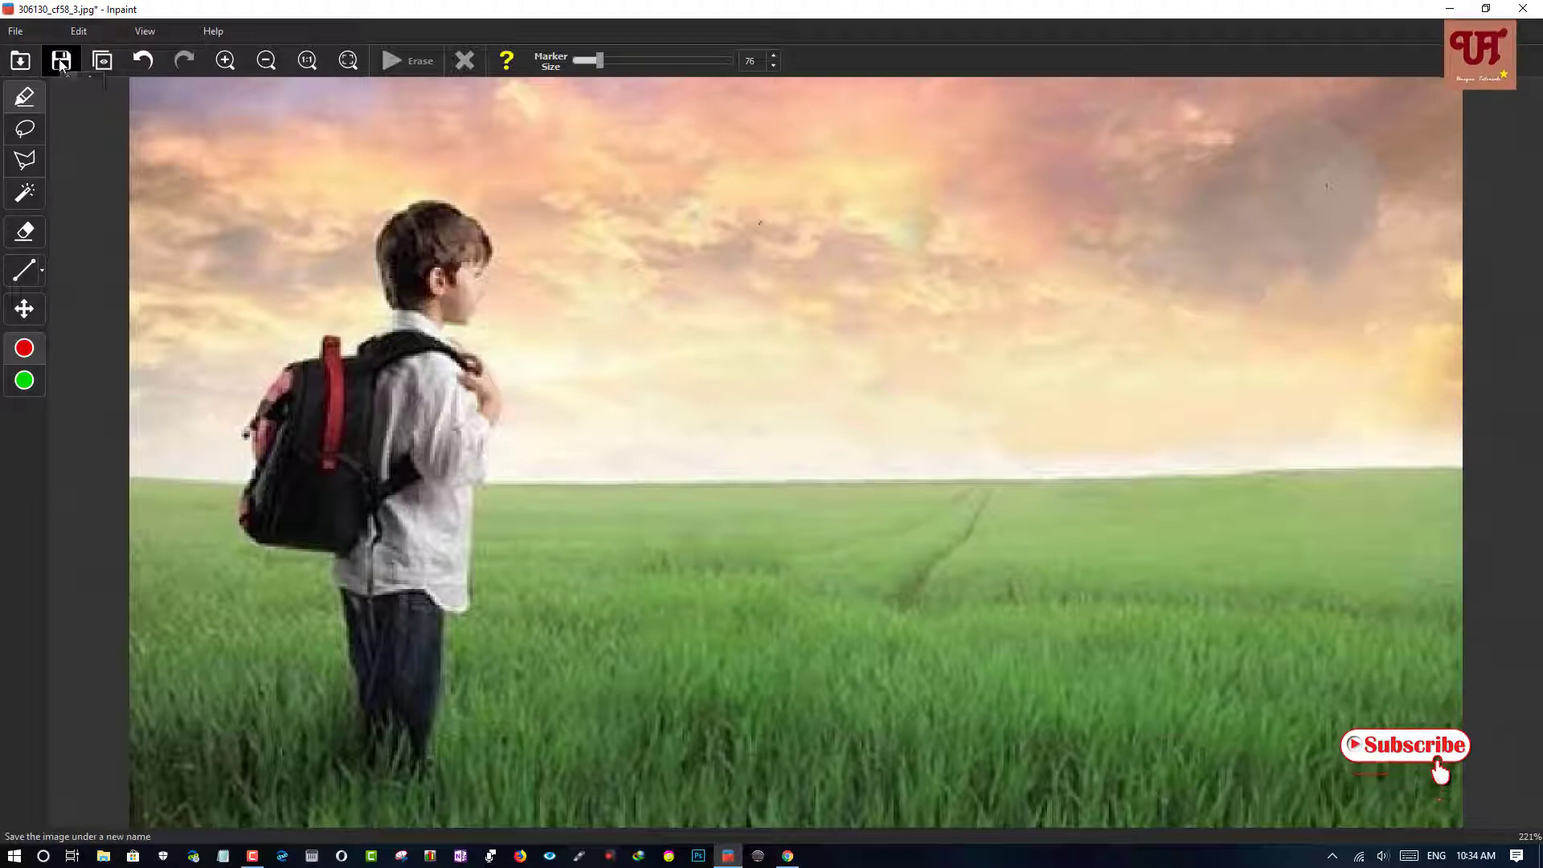
Step: Save the edited photo as saz.jpg on the Desktop at JPEG quality 100
{"action": "left_click", "coordinate": [60, 65]}
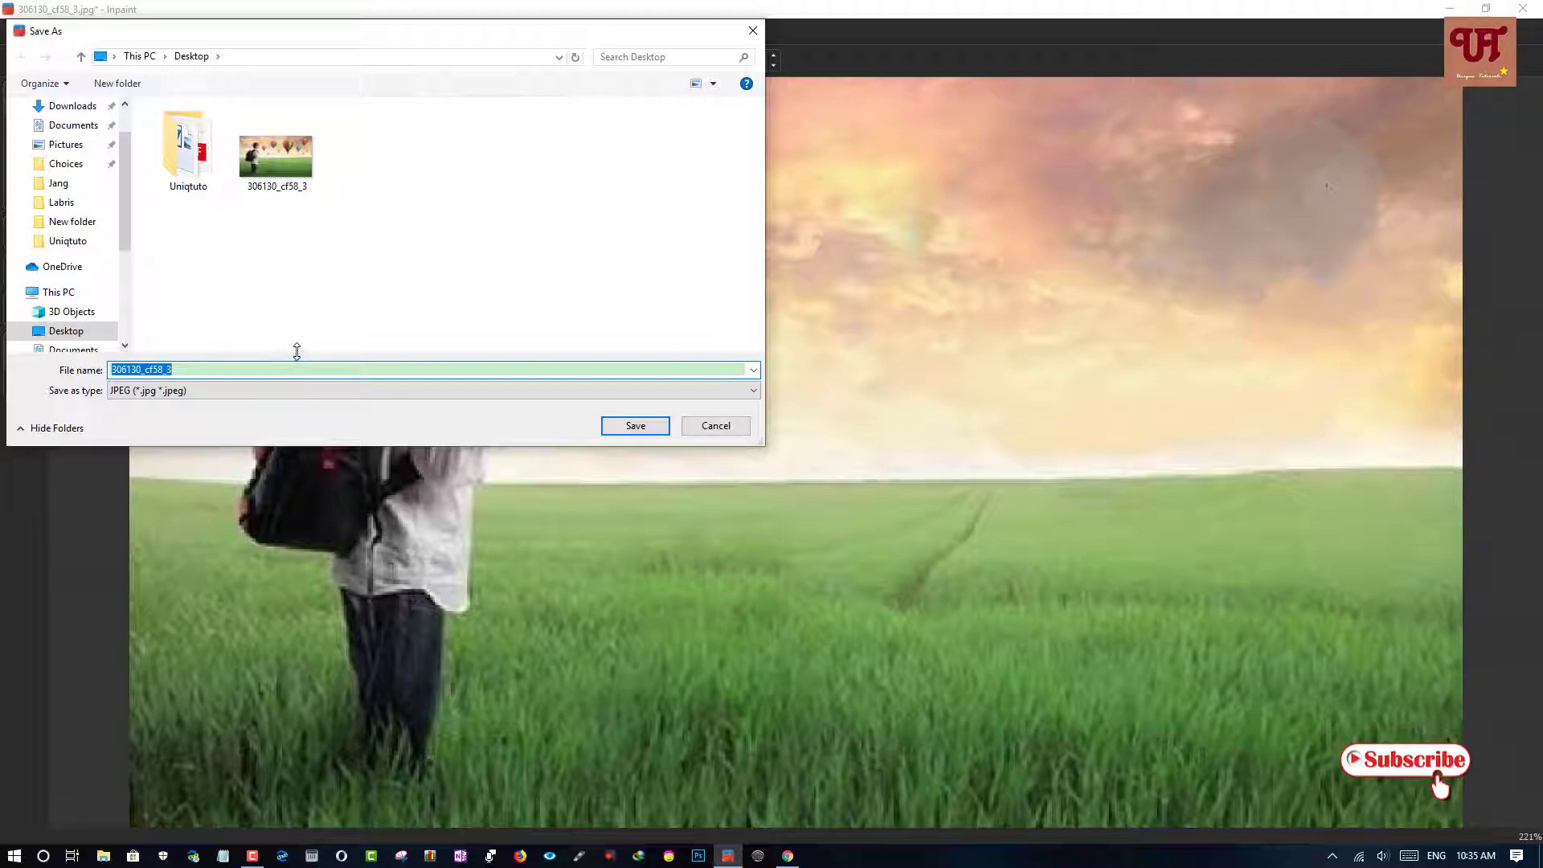
{"action": "type", "text": "s"}
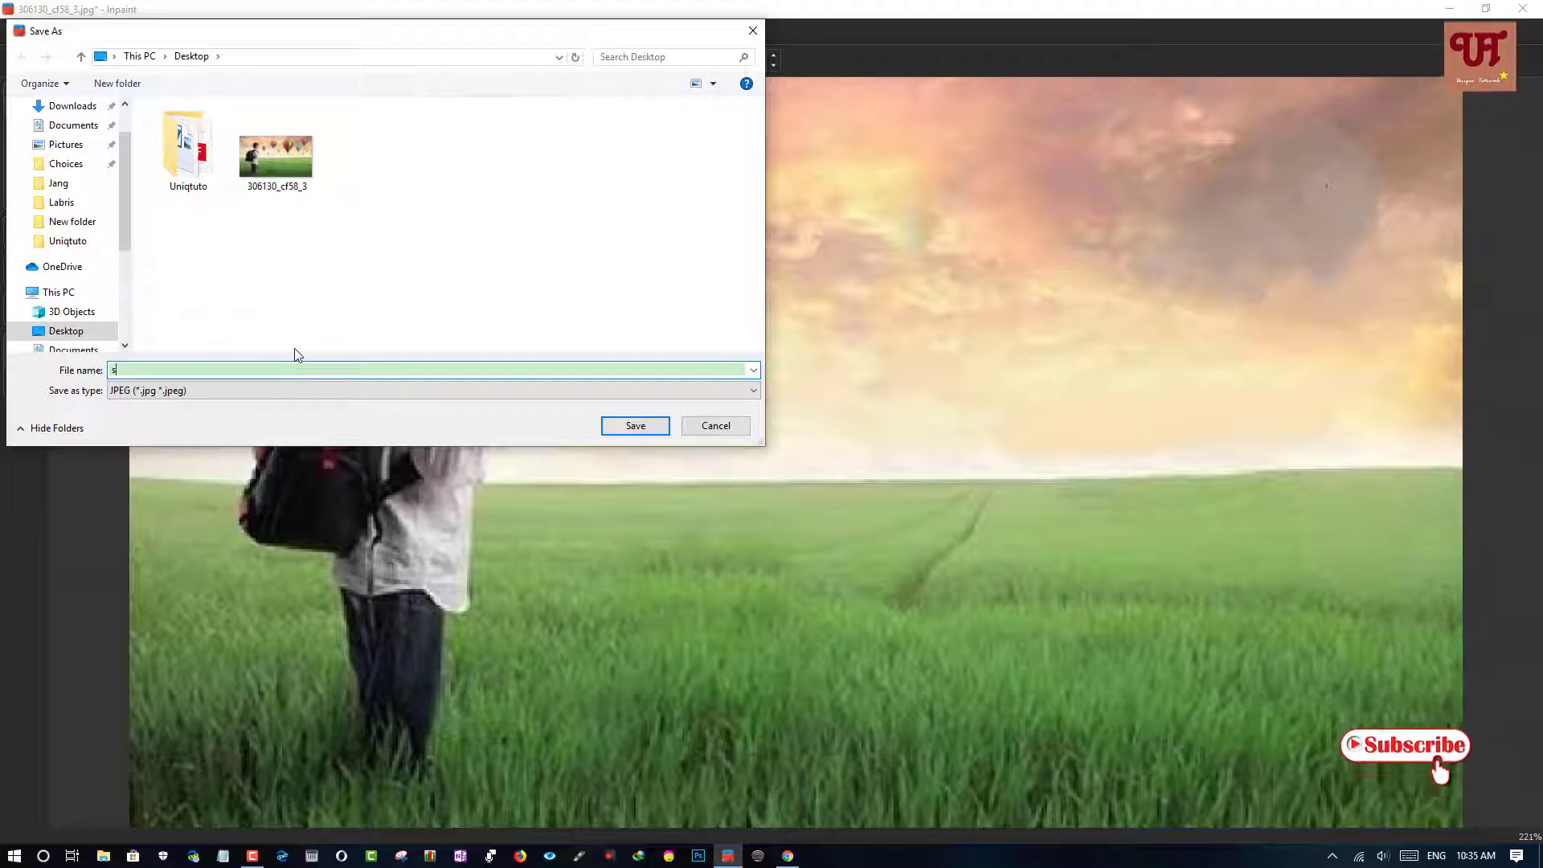
{"action": "type", "text": "az"}
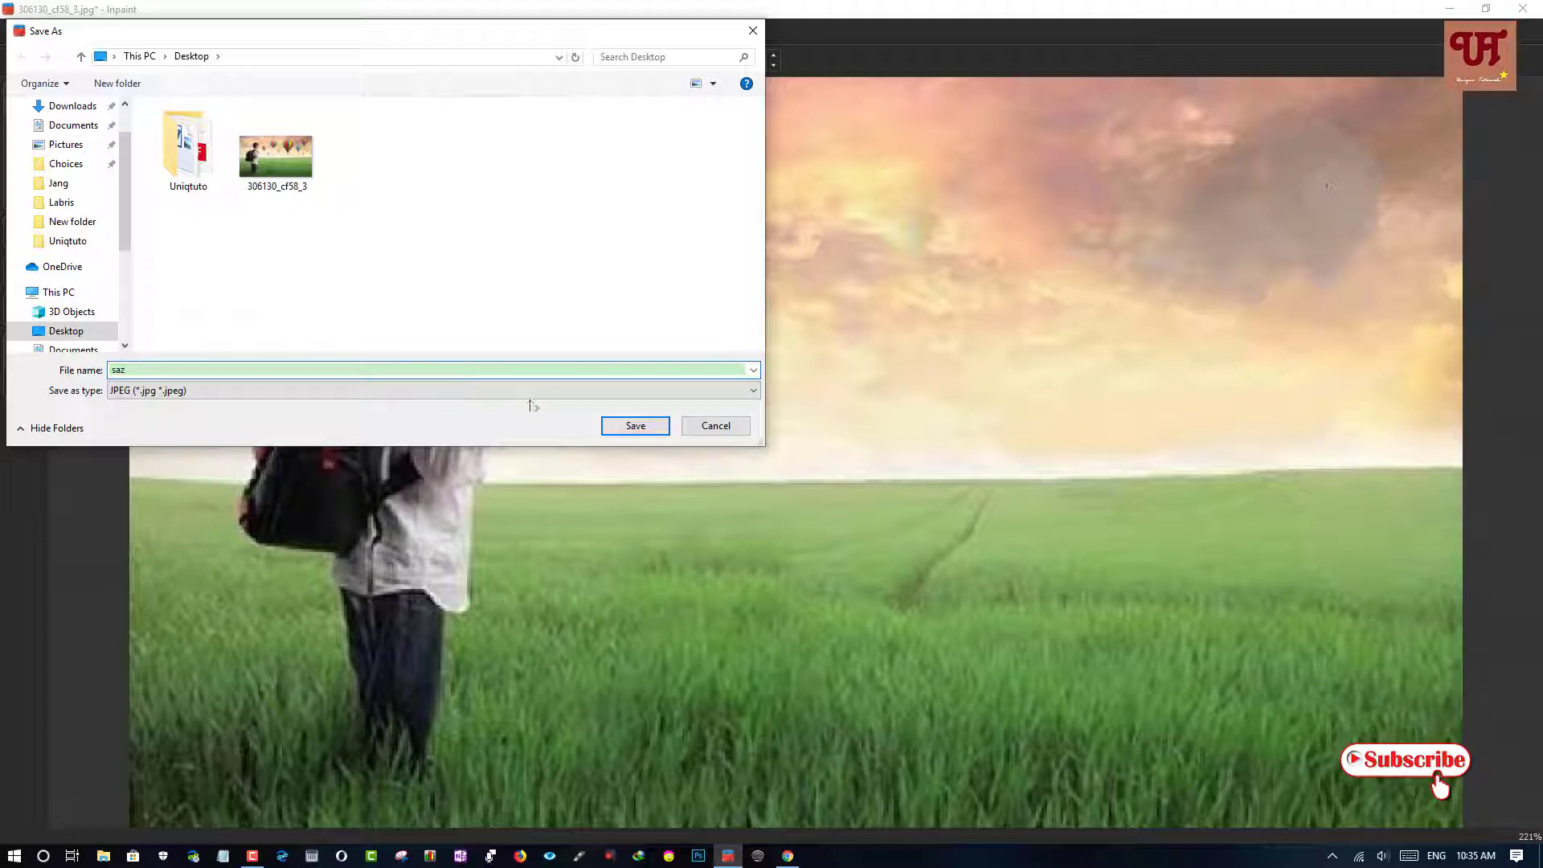
{"action": "left_click", "coordinate": [632, 428]}
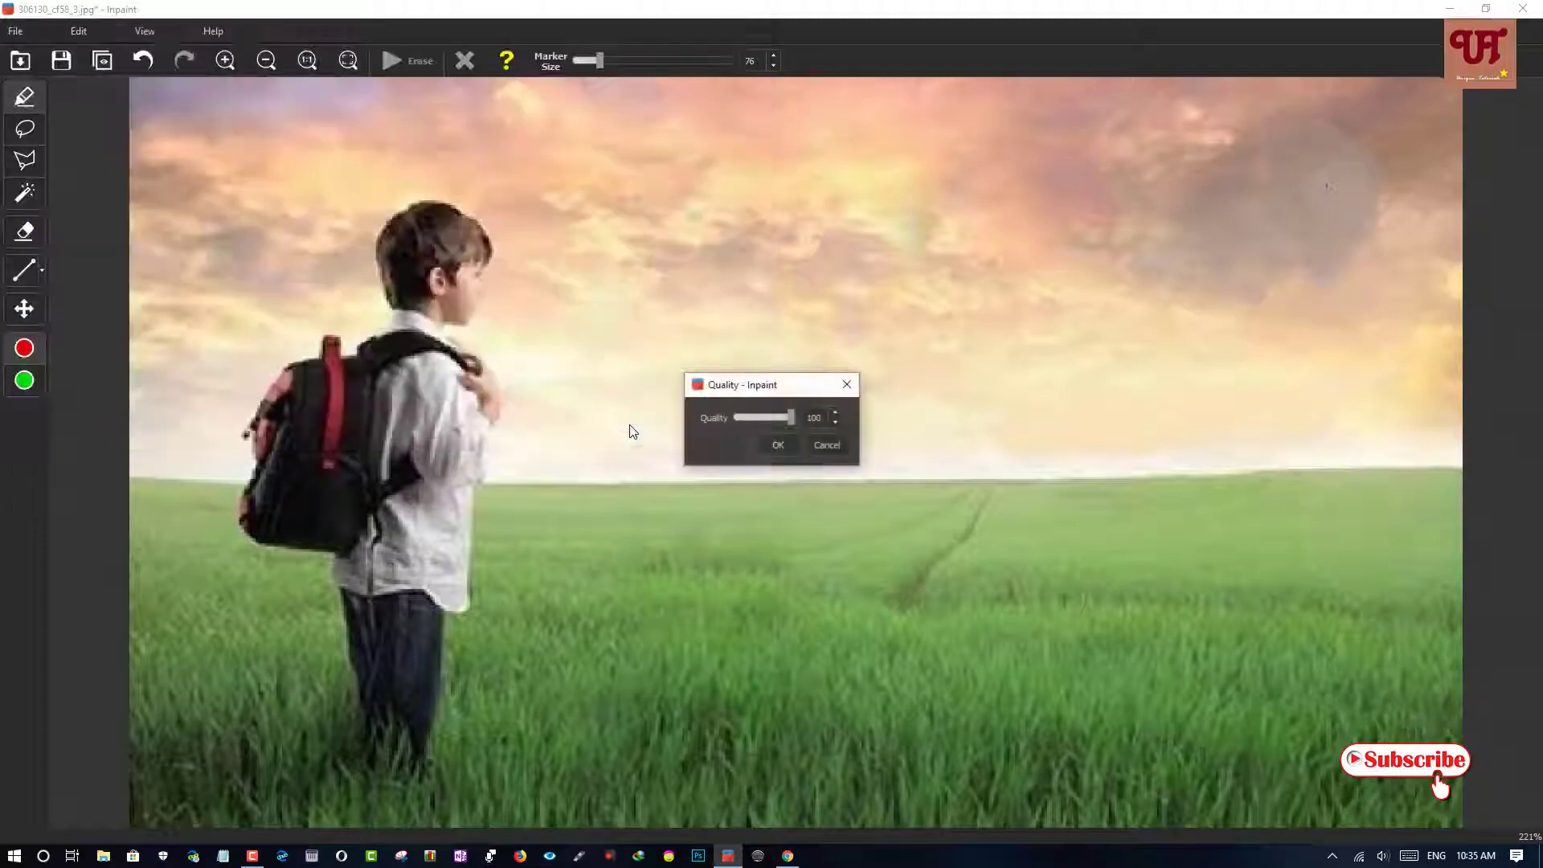
{"action": "left_click", "coordinate": [778, 445]}
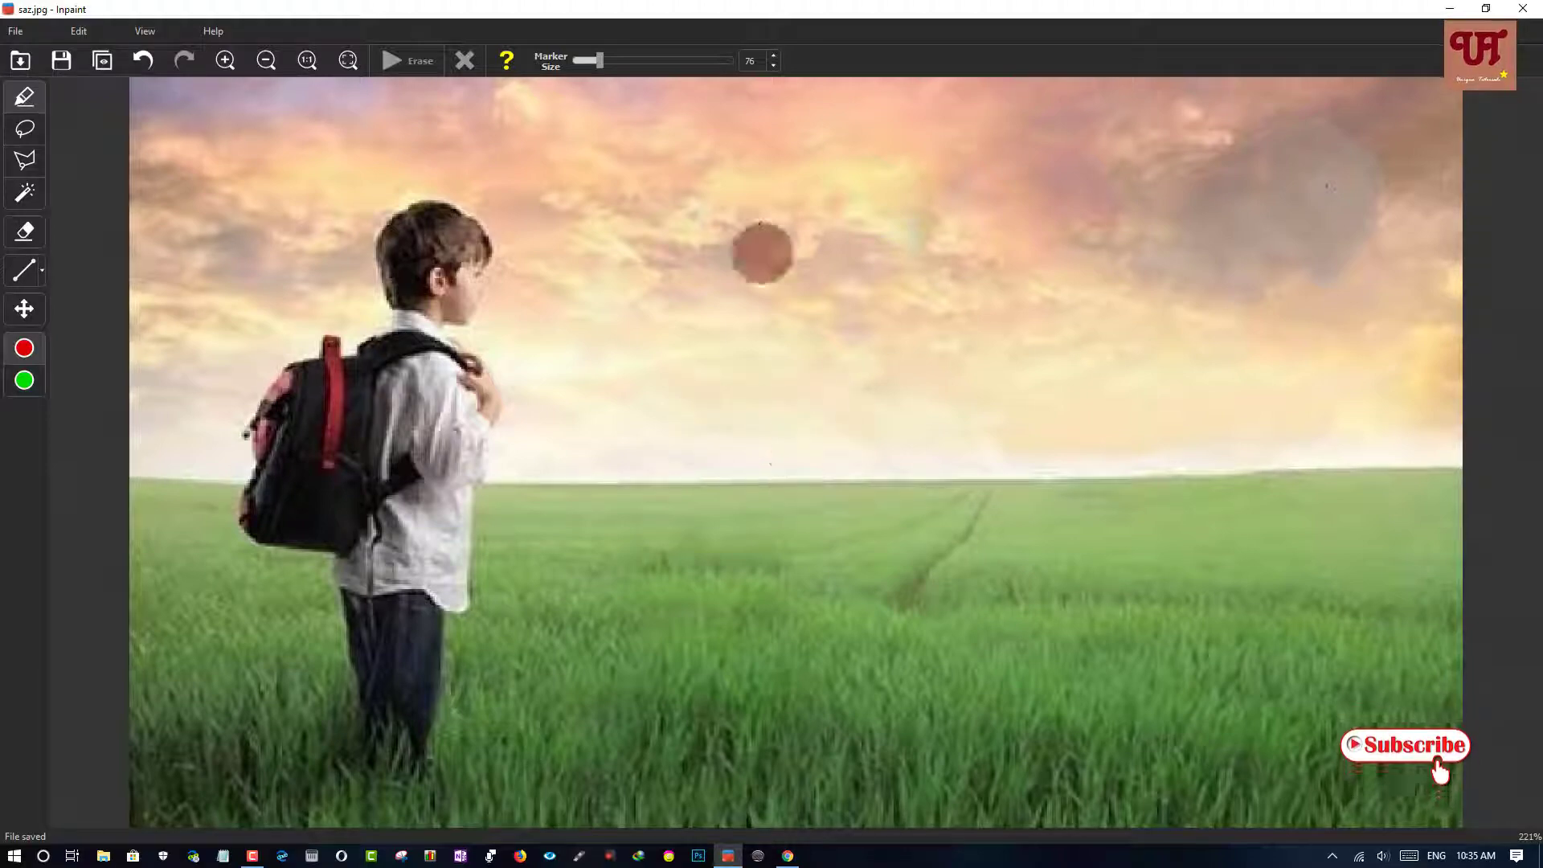